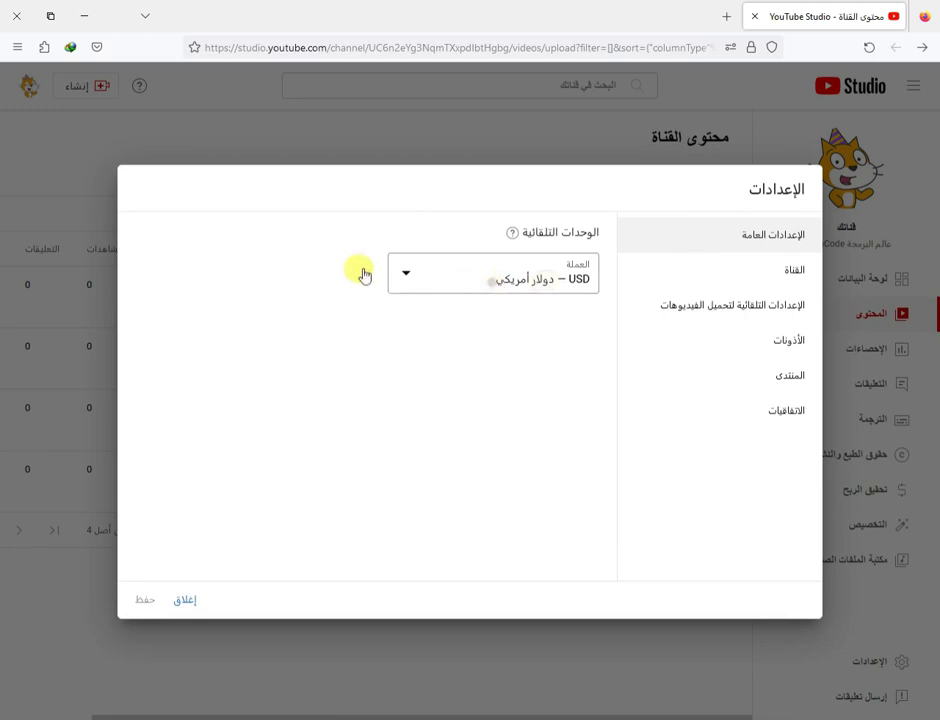
- Review the default currency options and the country of residence setting in the channel's basic information
{"action": "key", "text": "Return"}
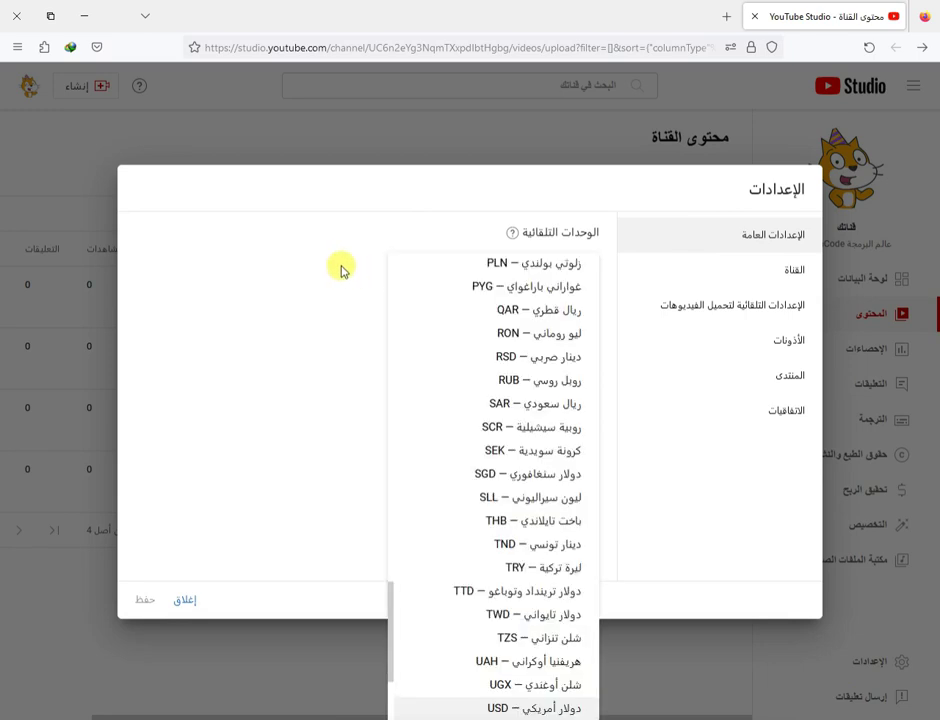
{"action": "left_click", "coordinate": [340, 268]}
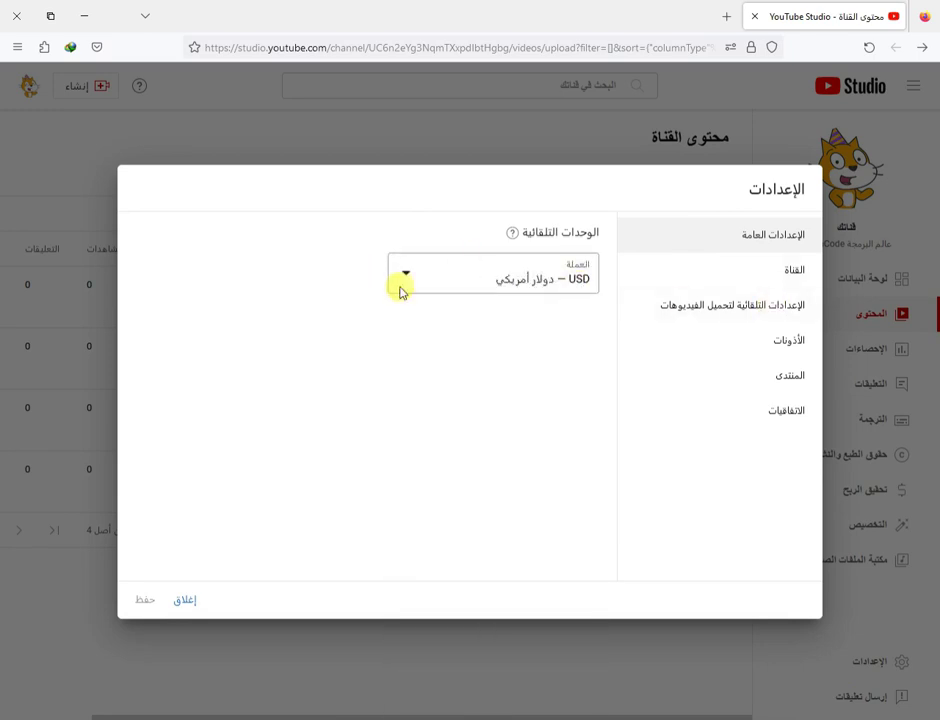
{"action": "left_click", "coordinate": [790, 272]}
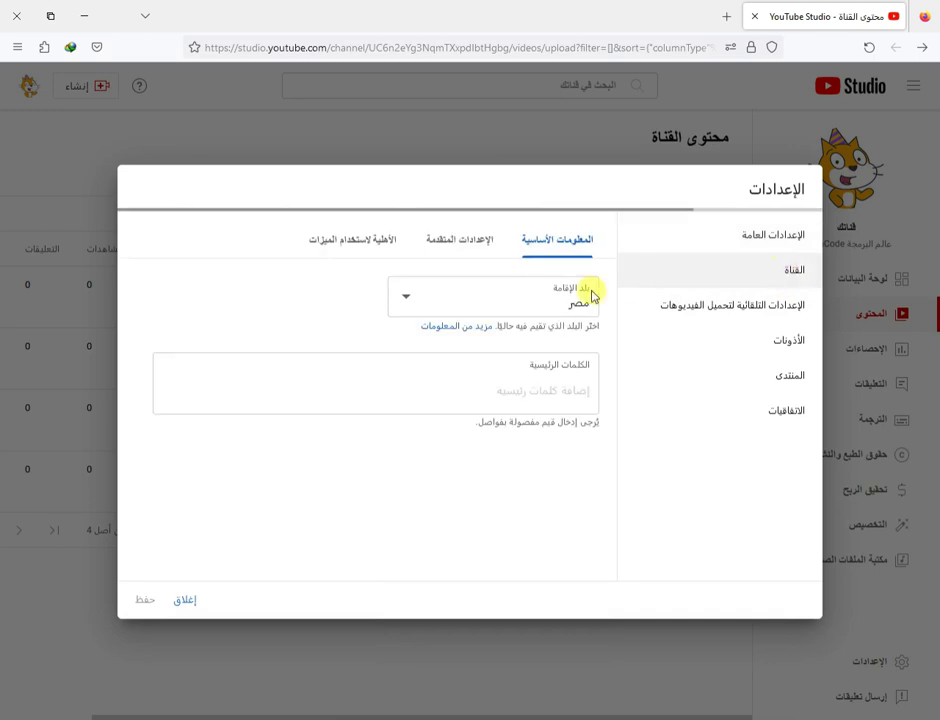
{"action": "left_click", "coordinate": [532, 301]}
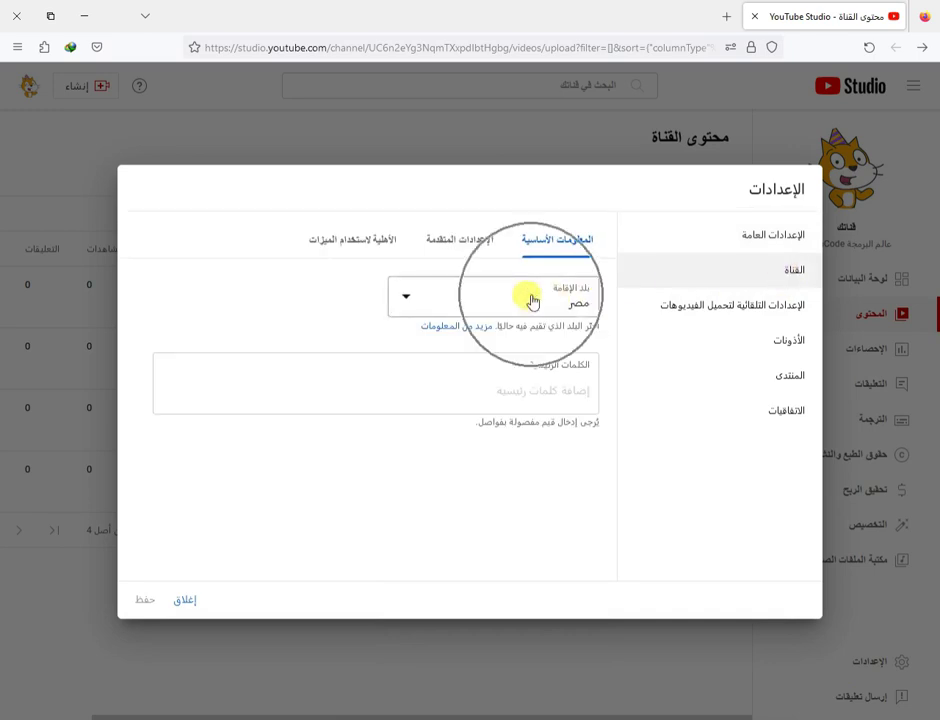
- Add the channel keywords كمبيوتر, تعلم البرمجة, برمجة الاطفال, سكراتش and scratch
{"action": "left_click", "coordinate": [558, 388]}
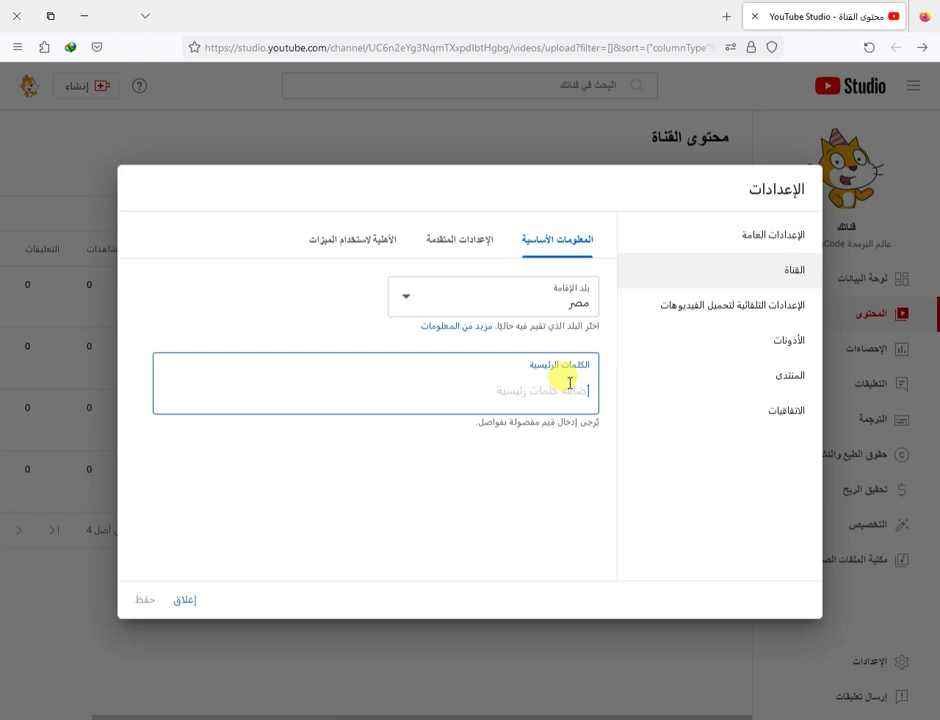
{"action": "type", "text": "كمبيوتر"}
{"action": "key", "text": "Return"}
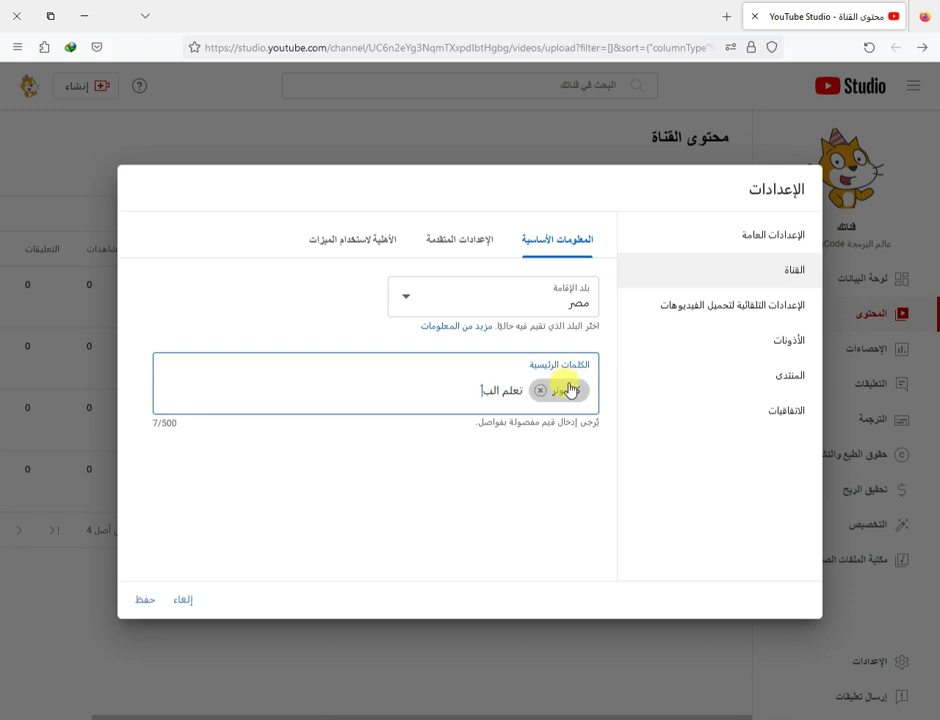
{"action": "type", "text": "تعلم البرمجة"}
{"action": "key", "text": "Return"}
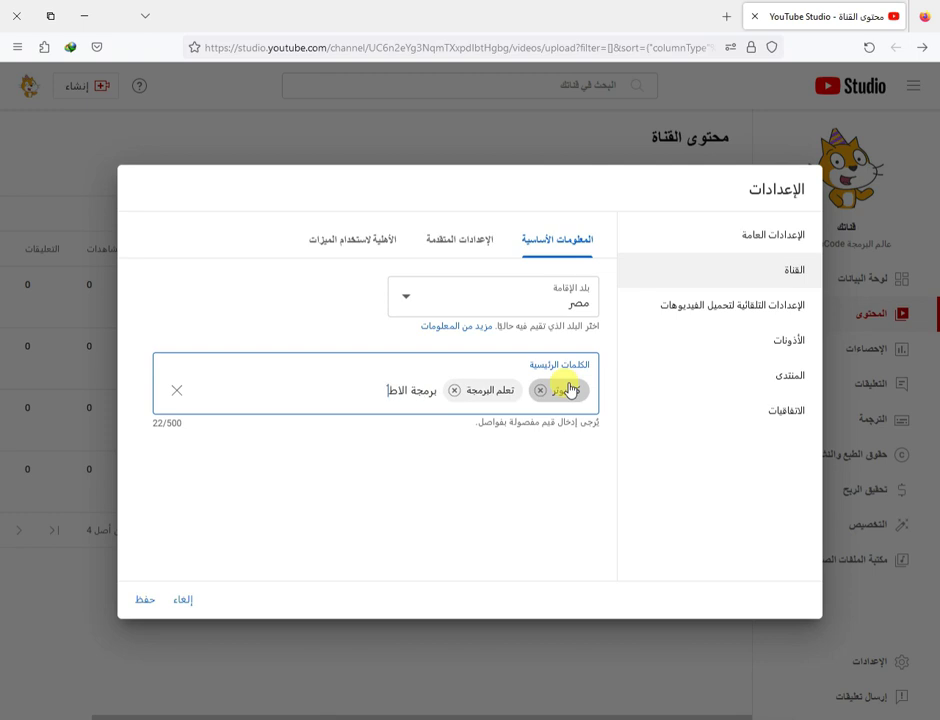
{"action": "key", "text": "Return"}
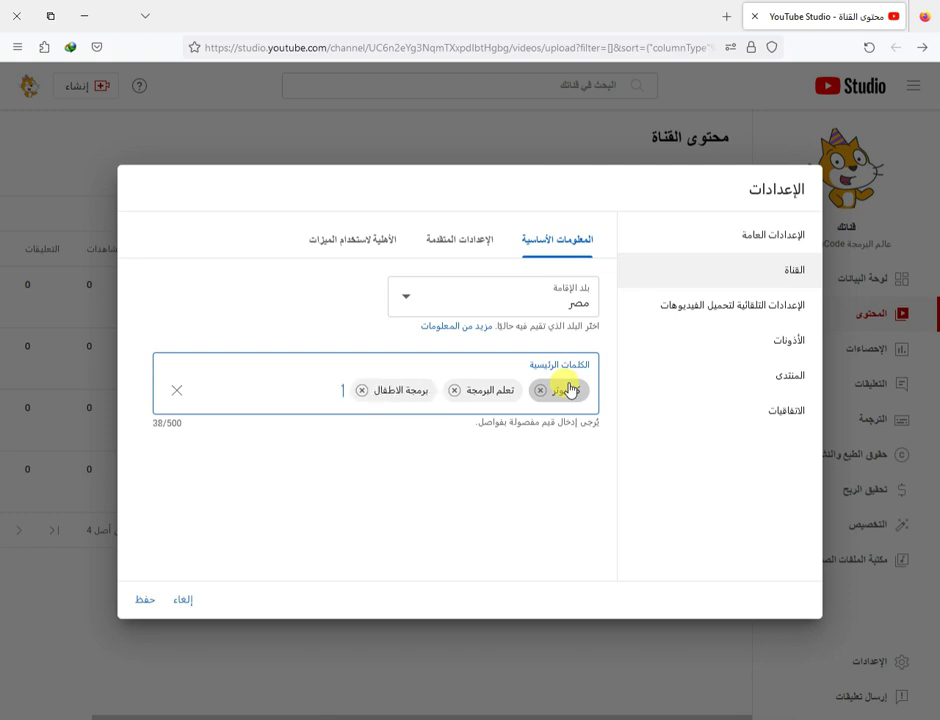
{"action": "type", "text": "سكراتش"}
{"action": "key", "text": "Return"}
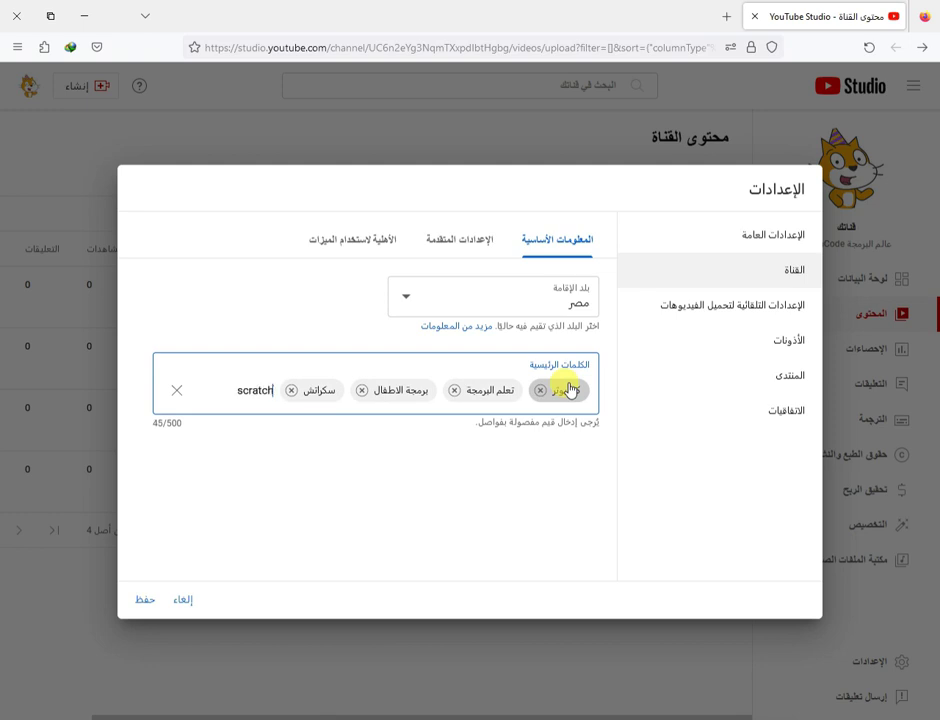
{"action": "type", "text": "scratch"}
{"action": "key", "text": "Return"}
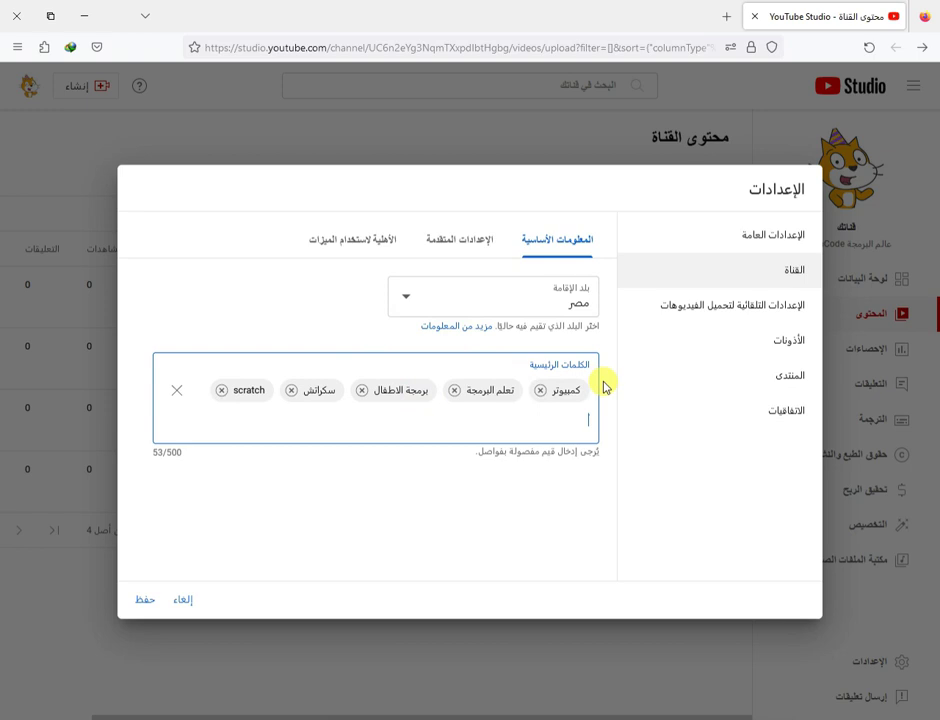
- In the channel's advanced settings, enable hiding potentially inappropriate words in automatic captions
{"action": "left_click", "coordinate": [481, 246]}
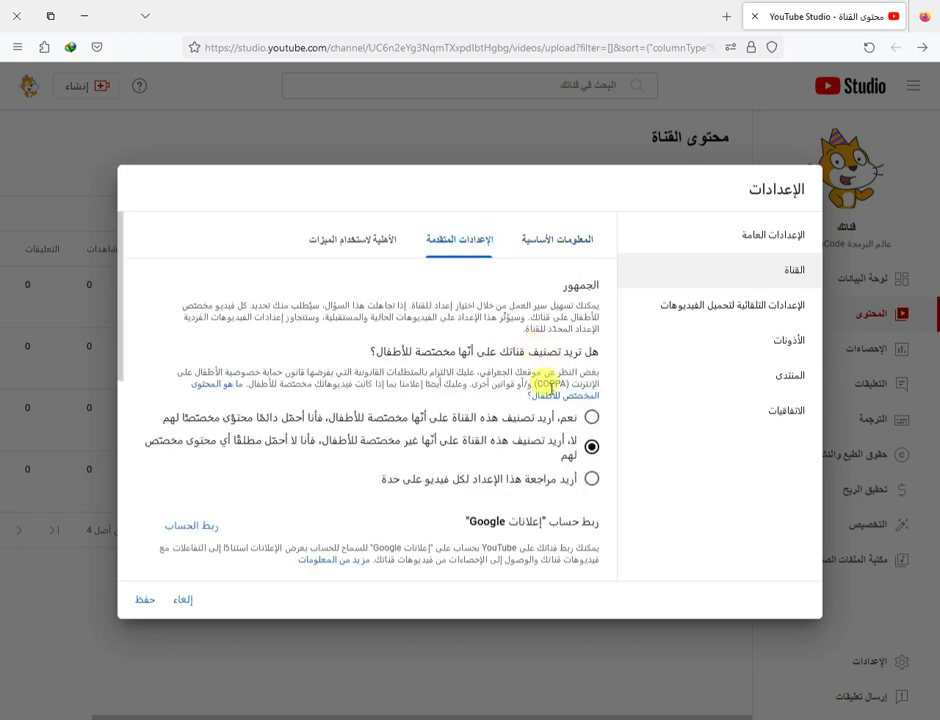
{"action": "scroll", "coordinate": [547, 383], "scroll_direction": "down", "scroll_amount": 1}
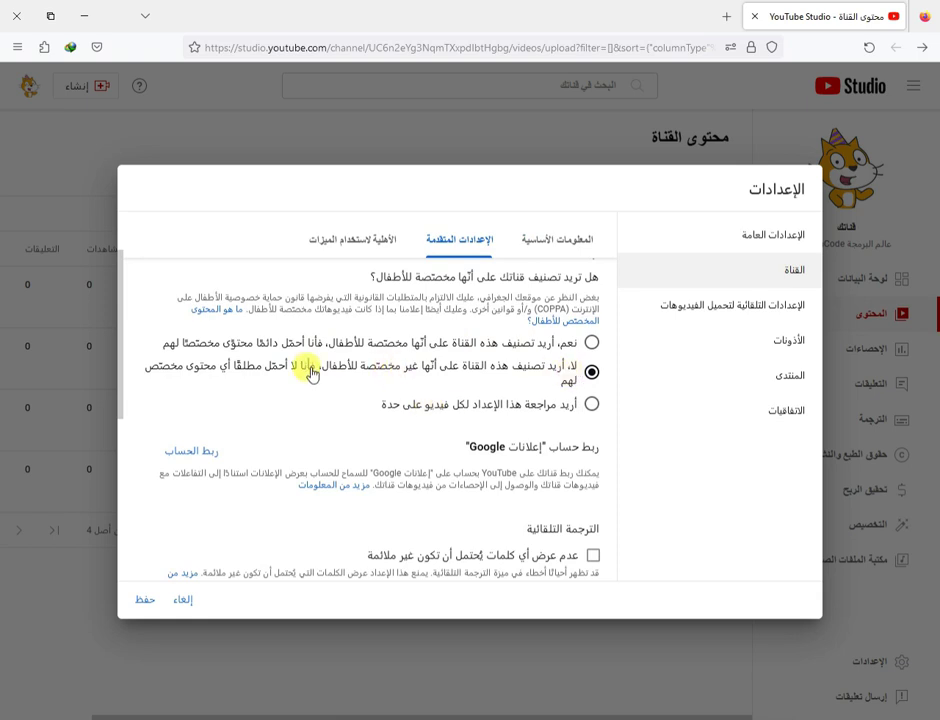
{"action": "scroll", "coordinate": [346, 466], "scroll_direction": "down", "scroll_amount": 3}
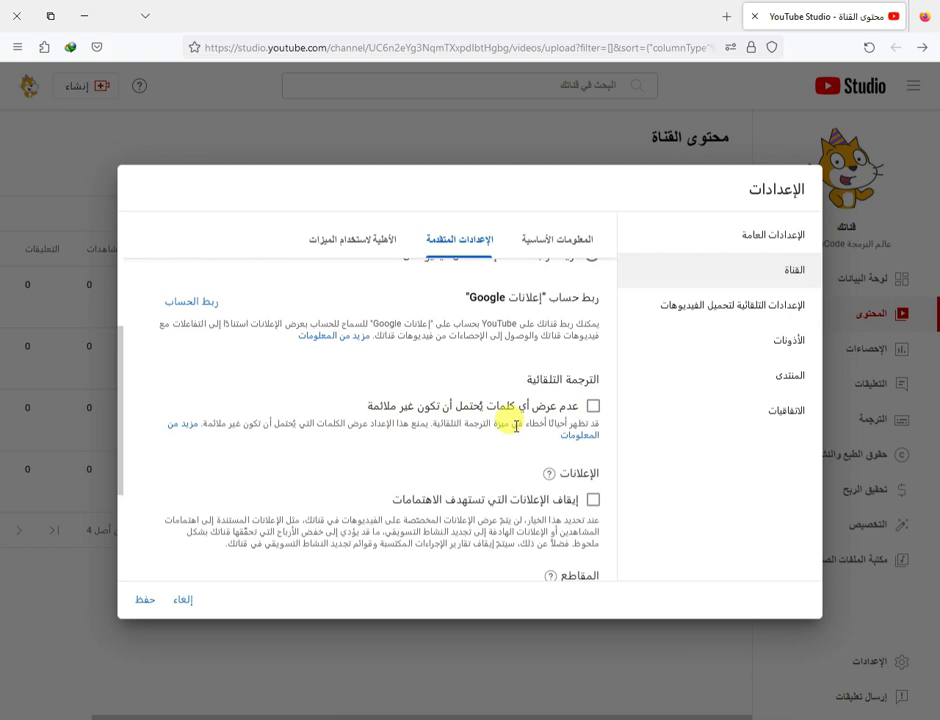
{"action": "left_click_drag", "start_coordinate": [516, 425], "coordinate": [403, 424]}
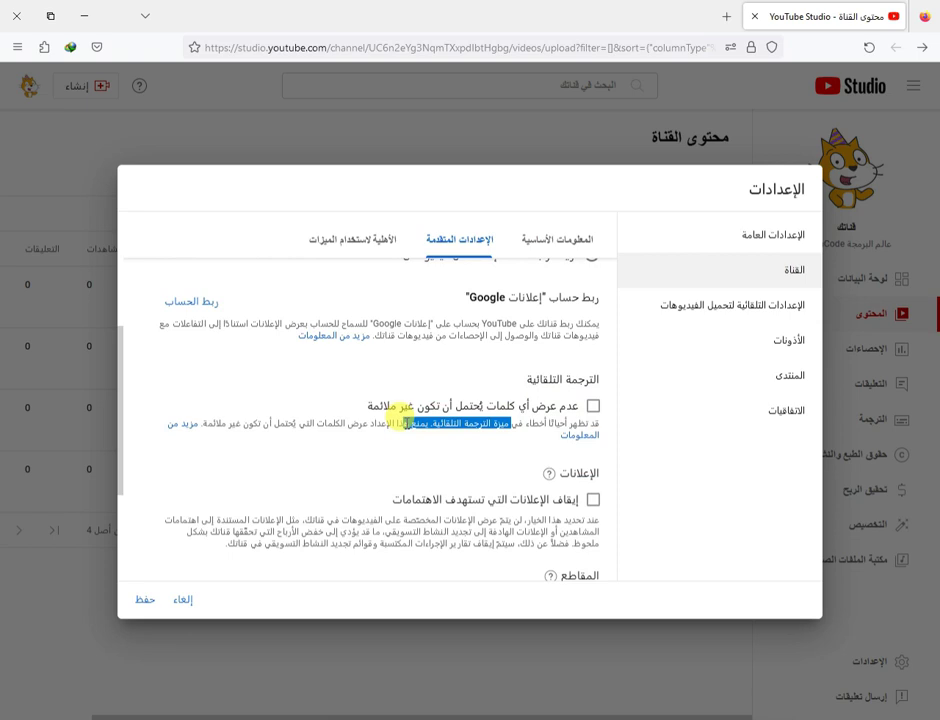
{"action": "left_click", "coordinate": [592, 406]}
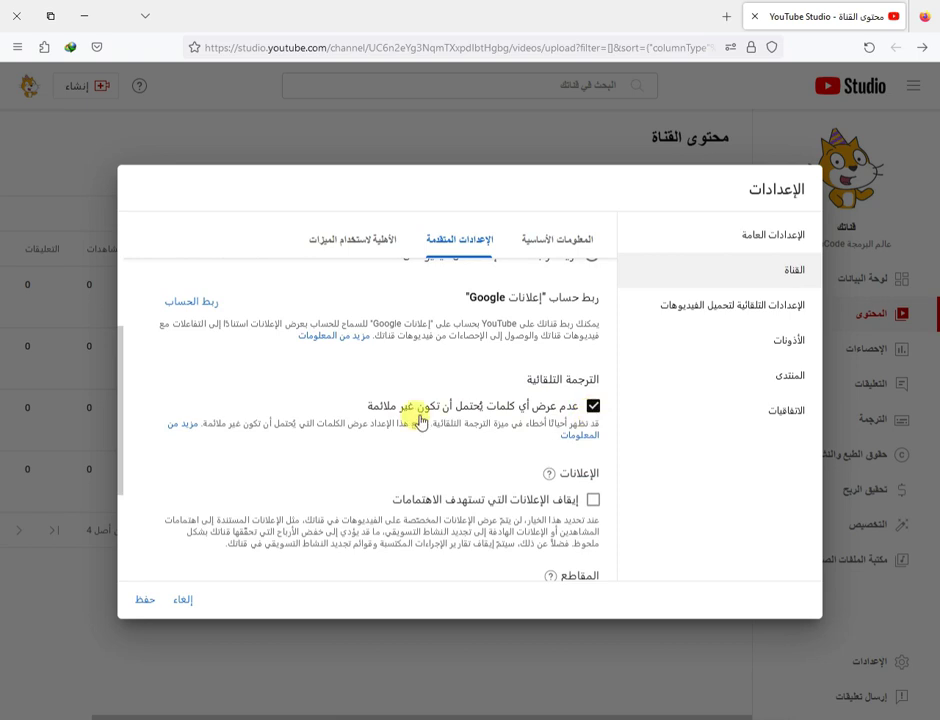
- Try toggling the options for disabling interest-based ads and for letting viewers clip the channel's content
{"action": "scroll", "coordinate": [407, 440], "scroll_direction": "down", "scroll_amount": 2}
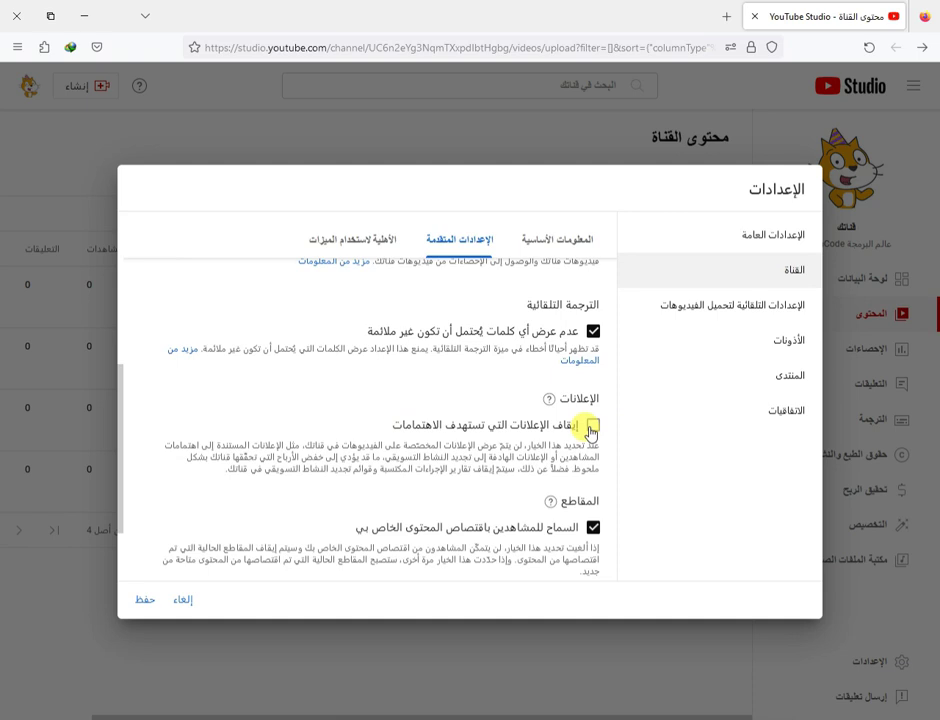
{"action": "left_click", "coordinate": [591, 428]}
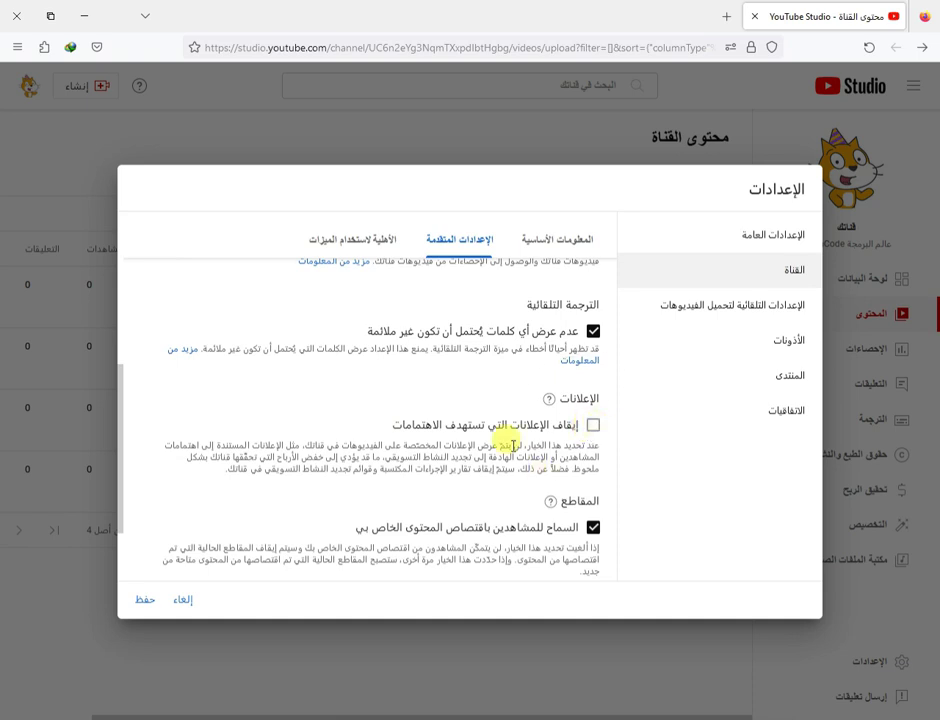
{"action": "scroll", "coordinate": [503, 443], "scroll_direction": "down", "scroll_amount": 2}
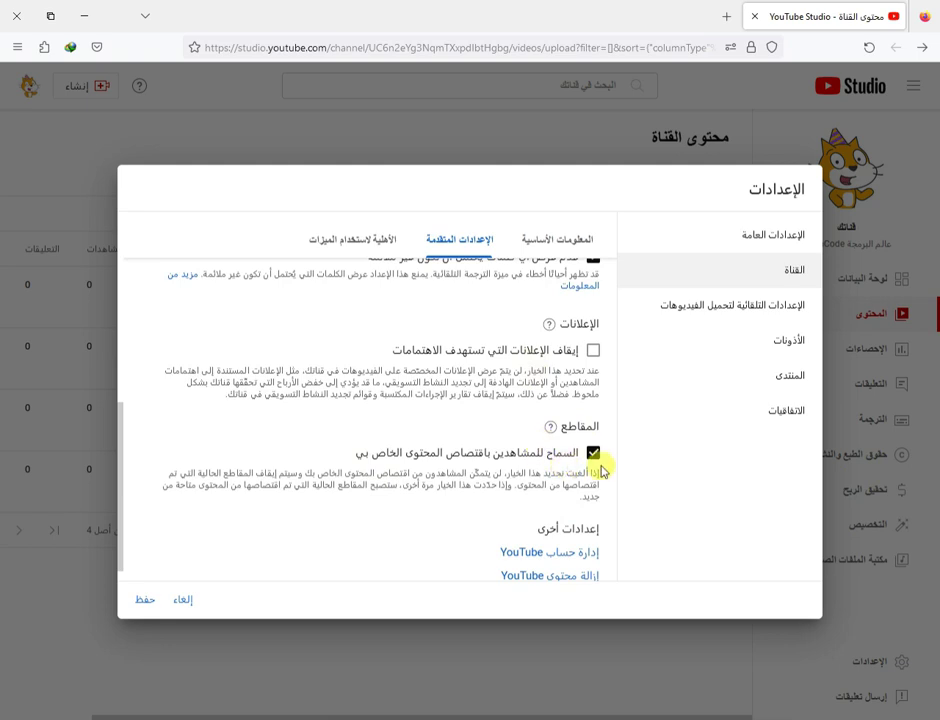
{"action": "left_click", "coordinate": [594, 453]}
{"action": "left_click", "coordinate": [594, 454]}
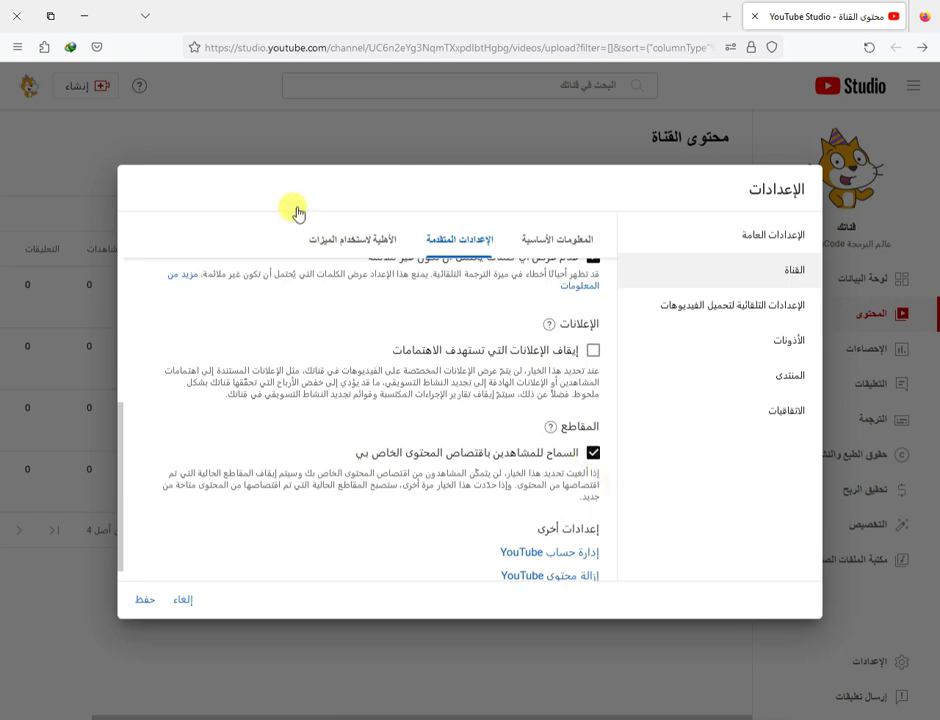
- Examine the channel's feature eligibility levels, expanding the intermediate features to read their benefits and phone verification requirement
{"action": "left_click", "coordinate": [343, 241]}
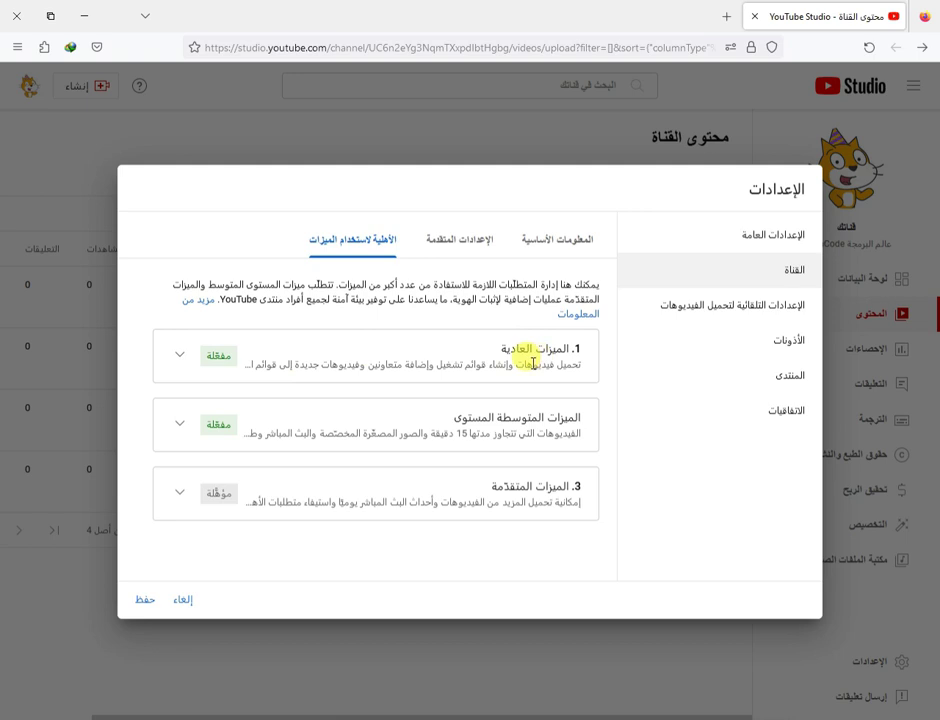
{"action": "left_click_drag", "start_coordinate": [513, 434], "coordinate": [449, 435]}
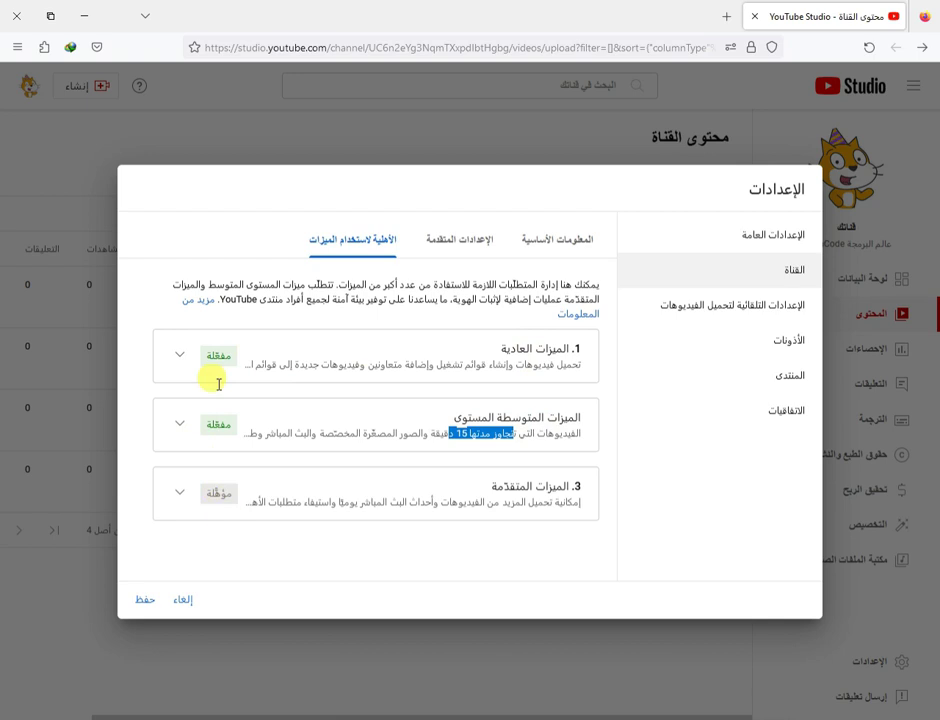
{"action": "left_click", "coordinate": [180, 428]}
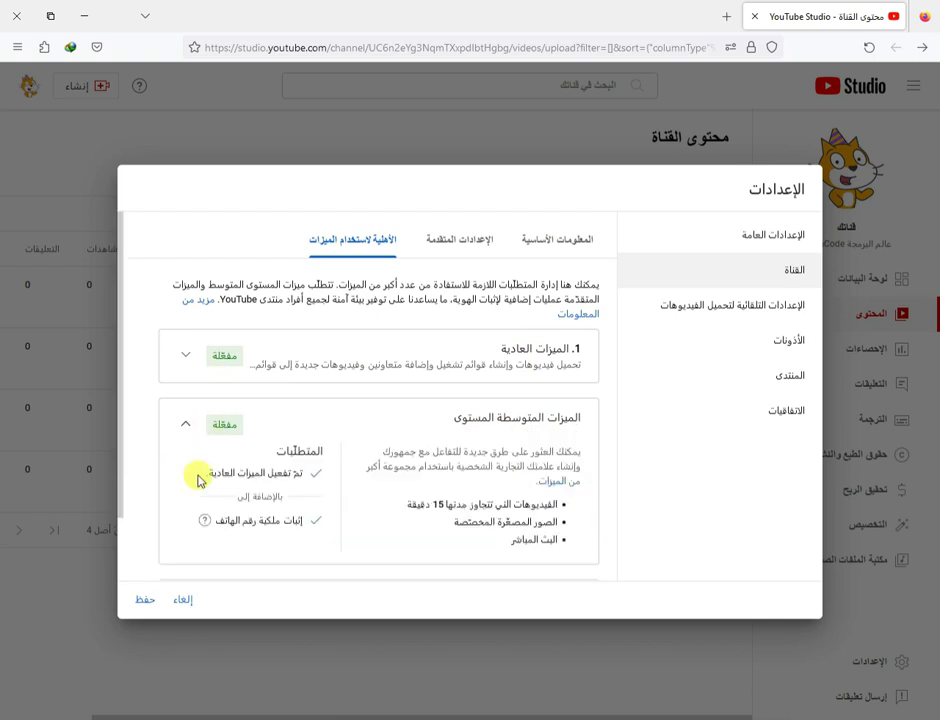
{"action": "scroll", "coordinate": [600, 330], "scroll_direction": "down", "scroll_amount": 1}
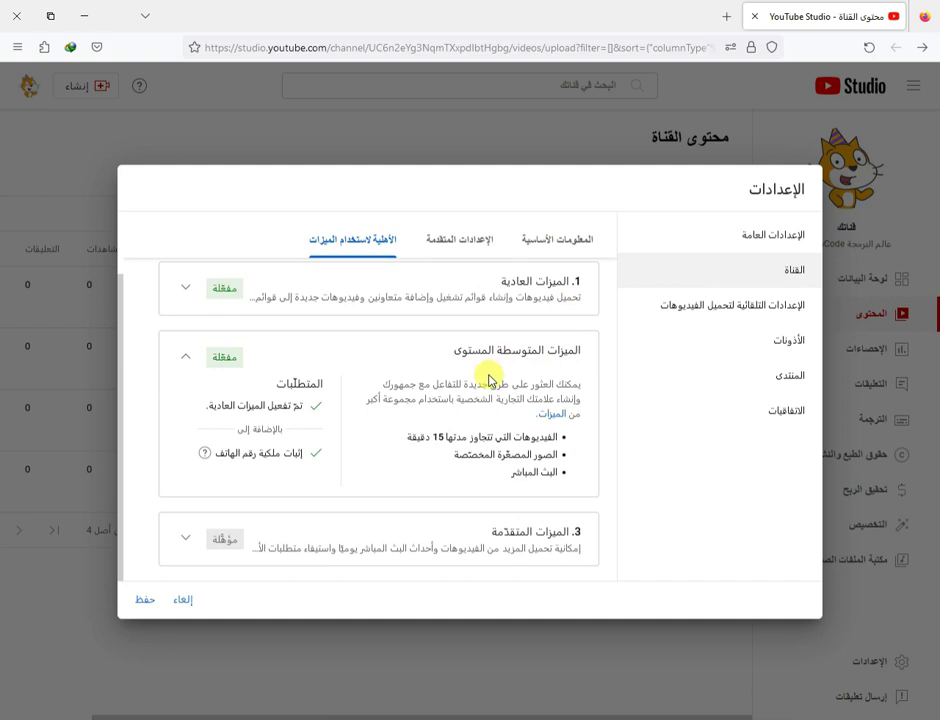
{"action": "left_click_drag", "start_coordinate": [470, 437], "coordinate": [400, 441]}
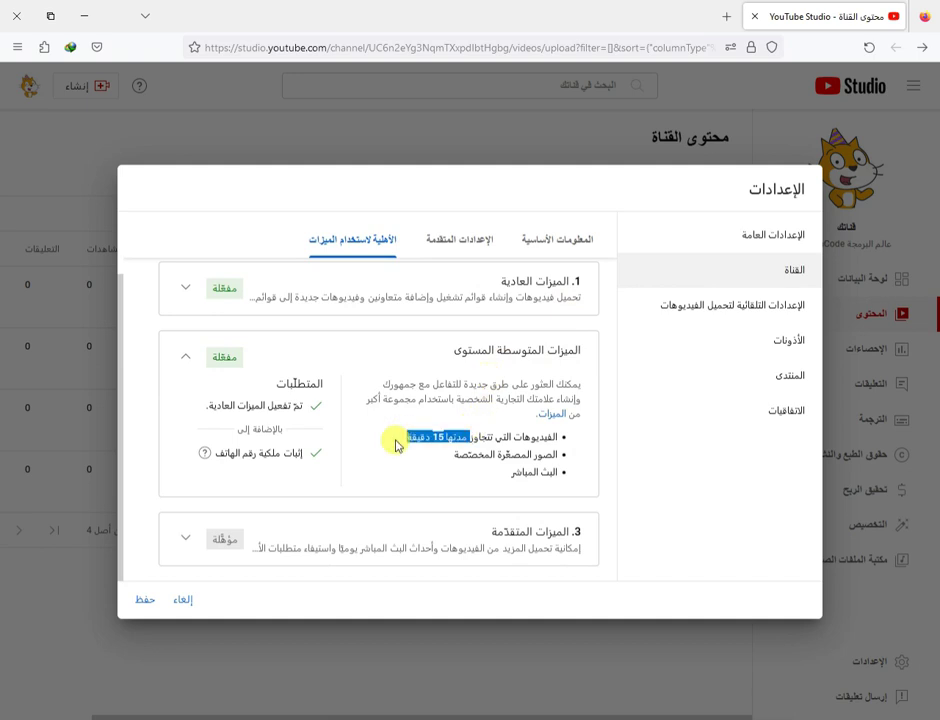
{"action": "left_click_drag", "start_coordinate": [515, 455], "coordinate": [453, 455]}
{"action": "left_click", "coordinate": [509, 480]}
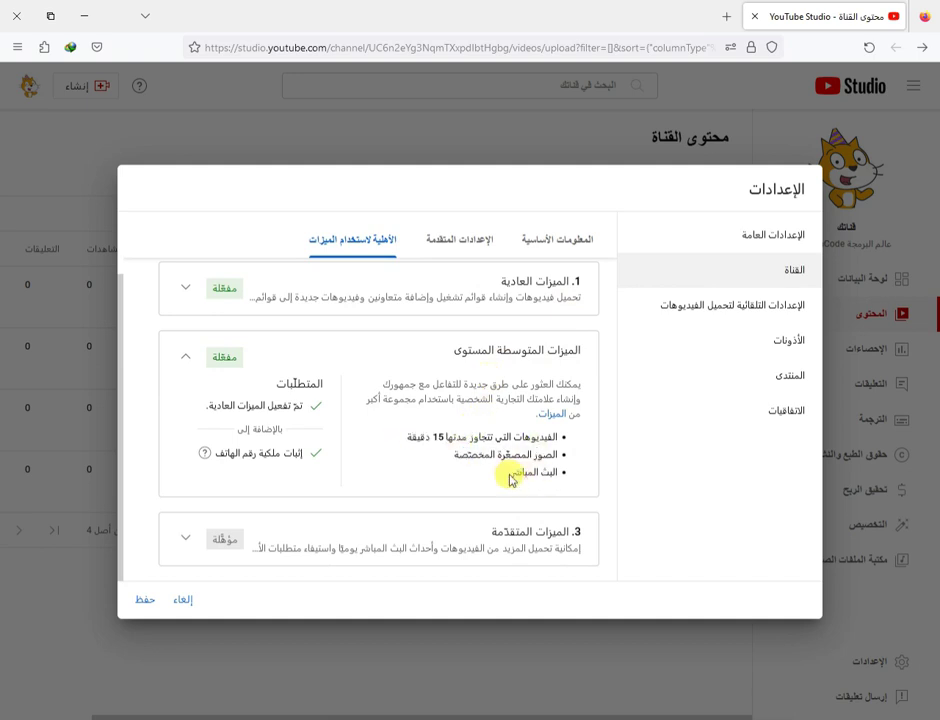
{"action": "double_click", "coordinate": [509, 478]}
{"action": "mouse_move", "coordinate": [292, 451]}
{"action": "left_click_drag", "start_coordinate": [300, 453], "coordinate": [240, 458]}
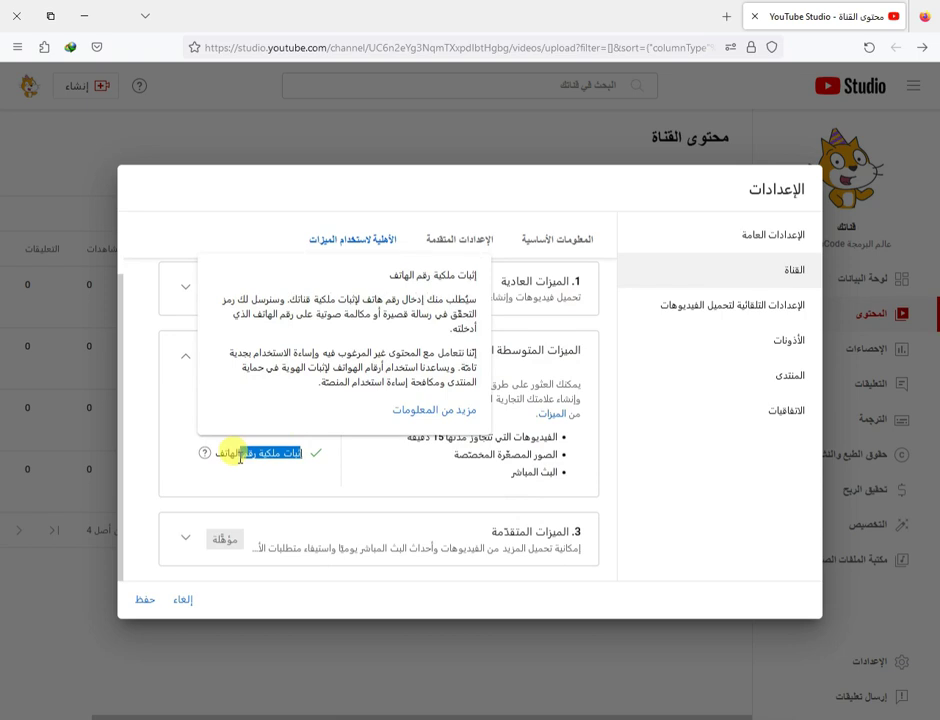
{"action": "left_click", "coordinate": [185, 360]}
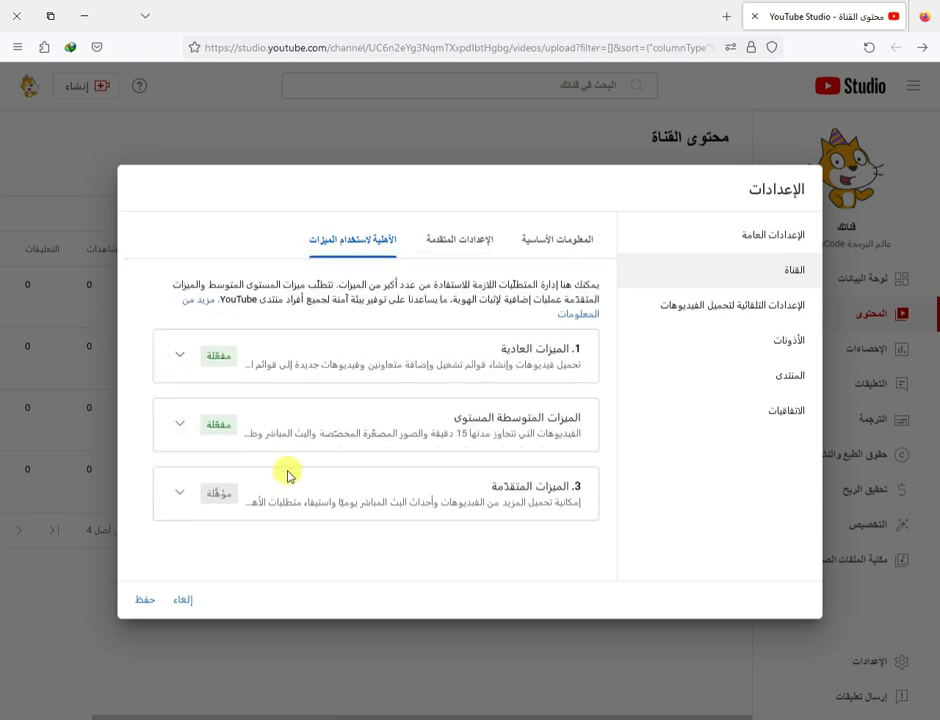
- Examine the advanced features' benefits and video, ID and channel history requirements, and open the choice of access methods
{"action": "left_click_drag", "start_coordinate": [452, 501], "coordinate": [290, 504]}
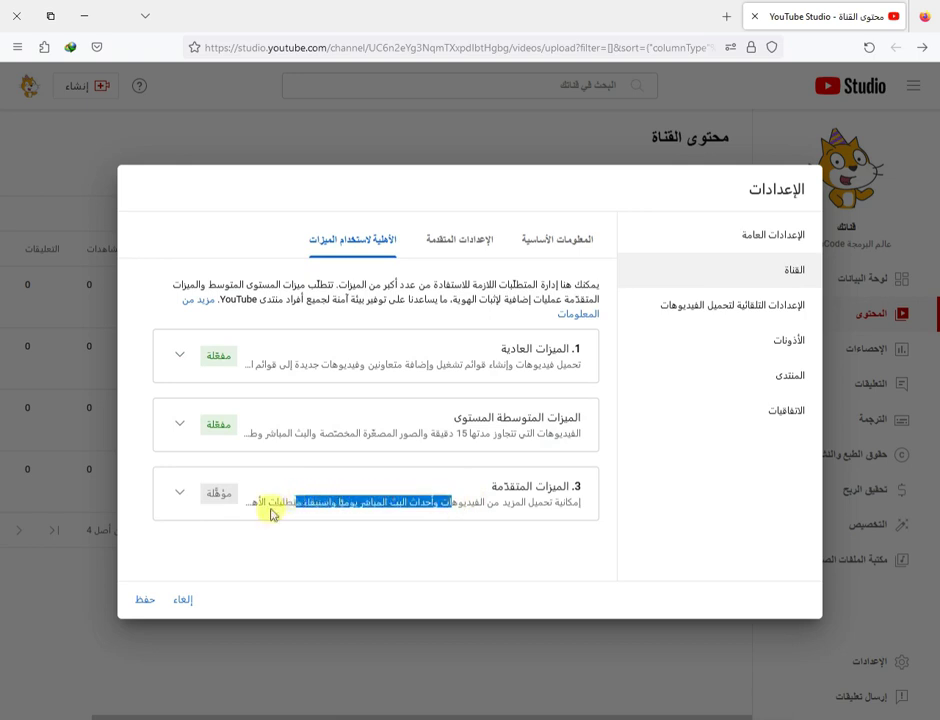
{"action": "left_click", "coordinate": [179, 497]}
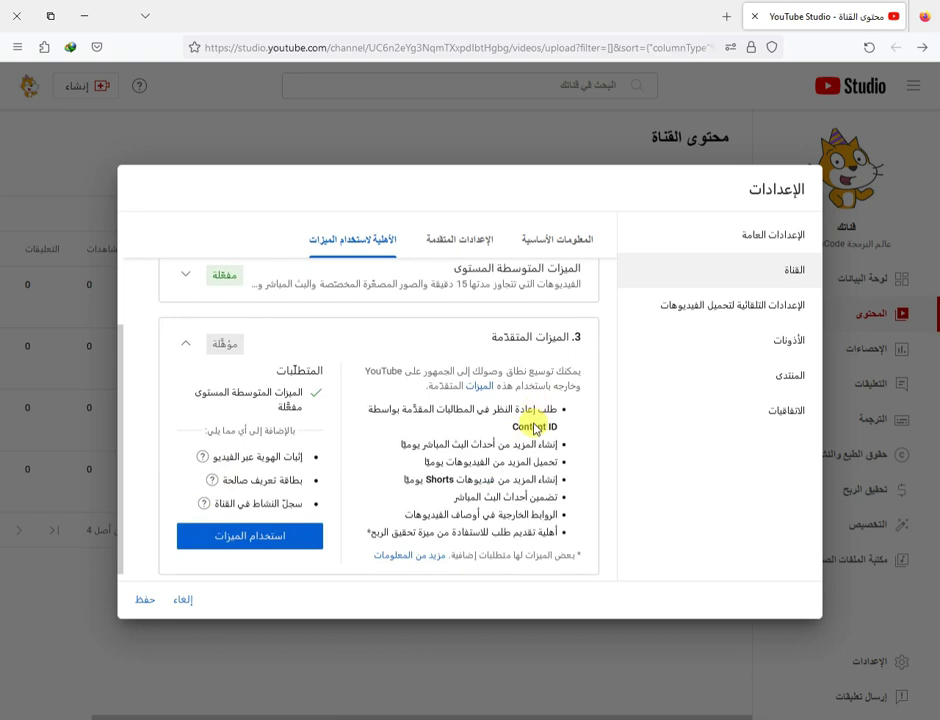
{"action": "left_click_drag", "start_coordinate": [550, 410], "coordinate": [397, 532]}
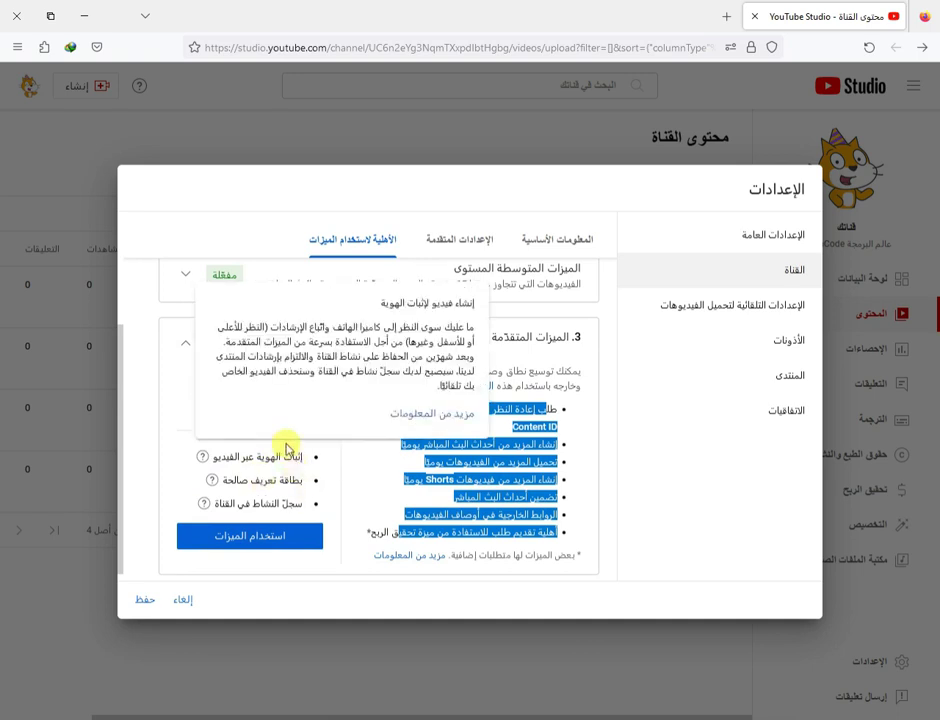
{"action": "left_click_drag", "start_coordinate": [302, 455], "coordinate": [195, 457]}
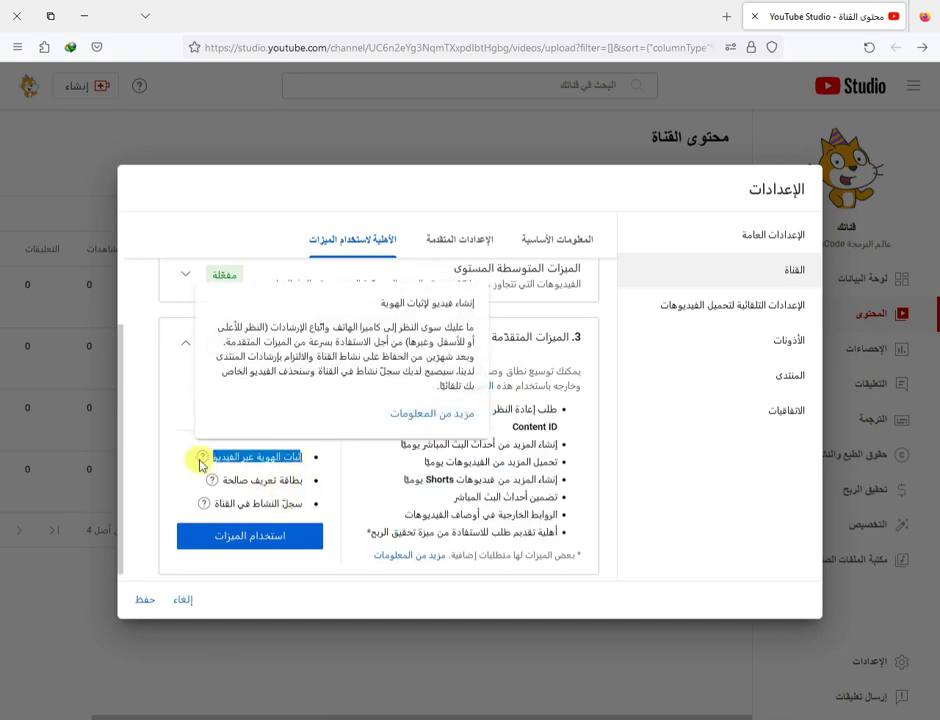
{"action": "left_click_drag", "start_coordinate": [283, 478], "coordinate": [257, 483]}
{"action": "left_click_drag", "start_coordinate": [245, 482], "coordinate": [226, 478]}
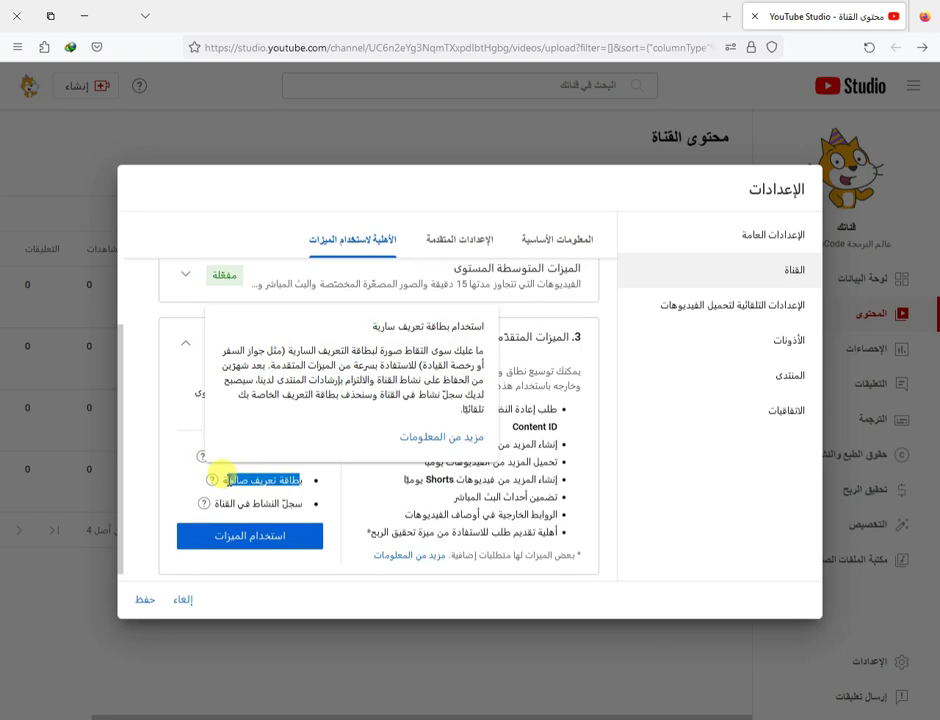
{"action": "mouse_move", "coordinate": [262, 503]}
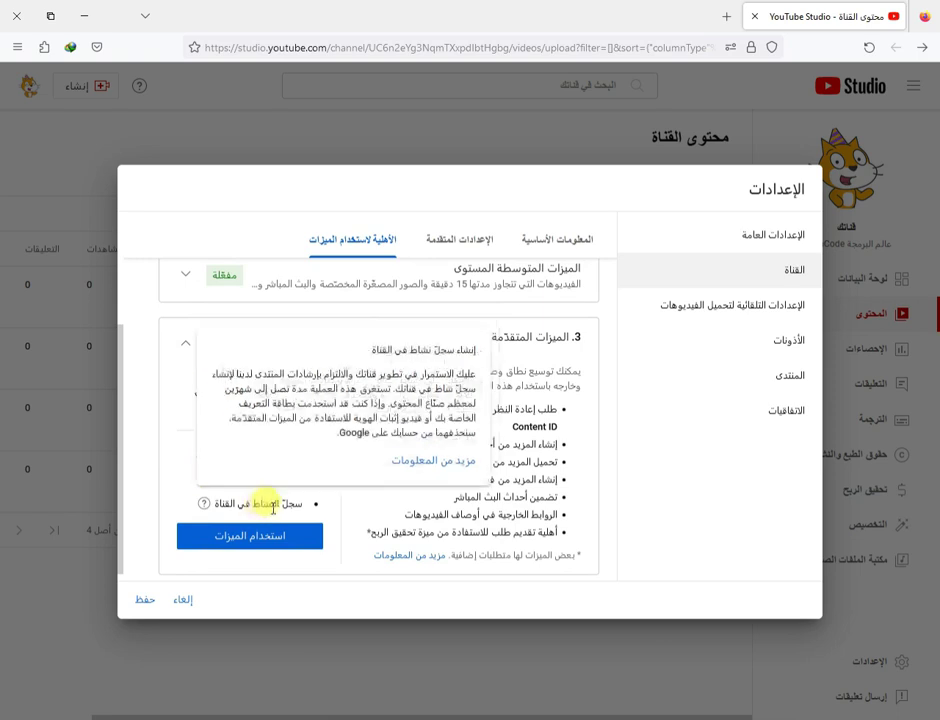
{"action": "left_click_drag", "start_coordinate": [295, 503], "coordinate": [222, 492]}
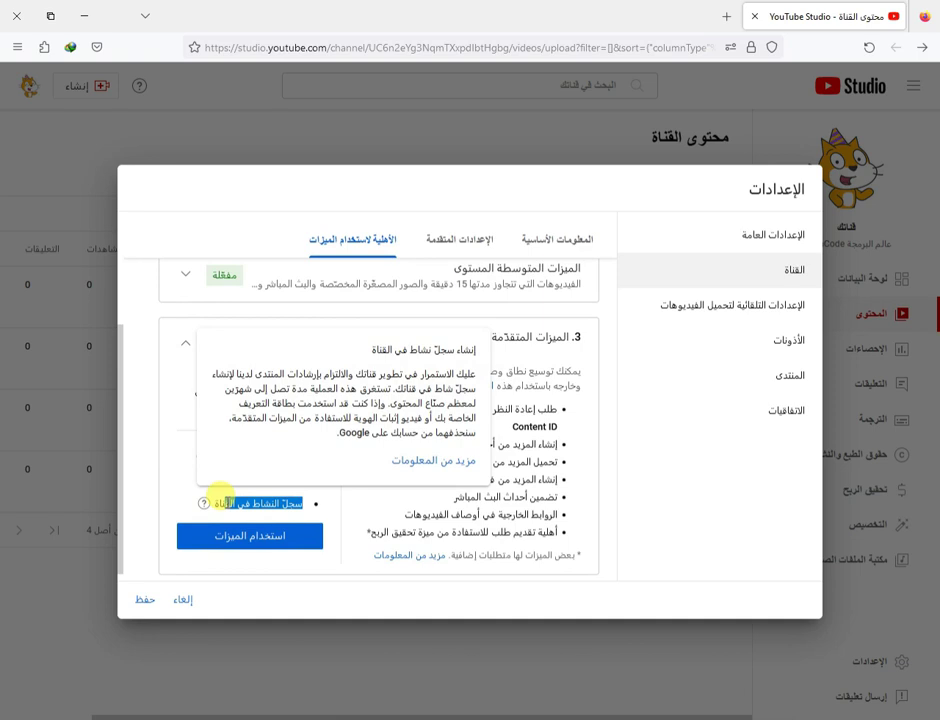
{"action": "left_click", "coordinate": [240, 547]}
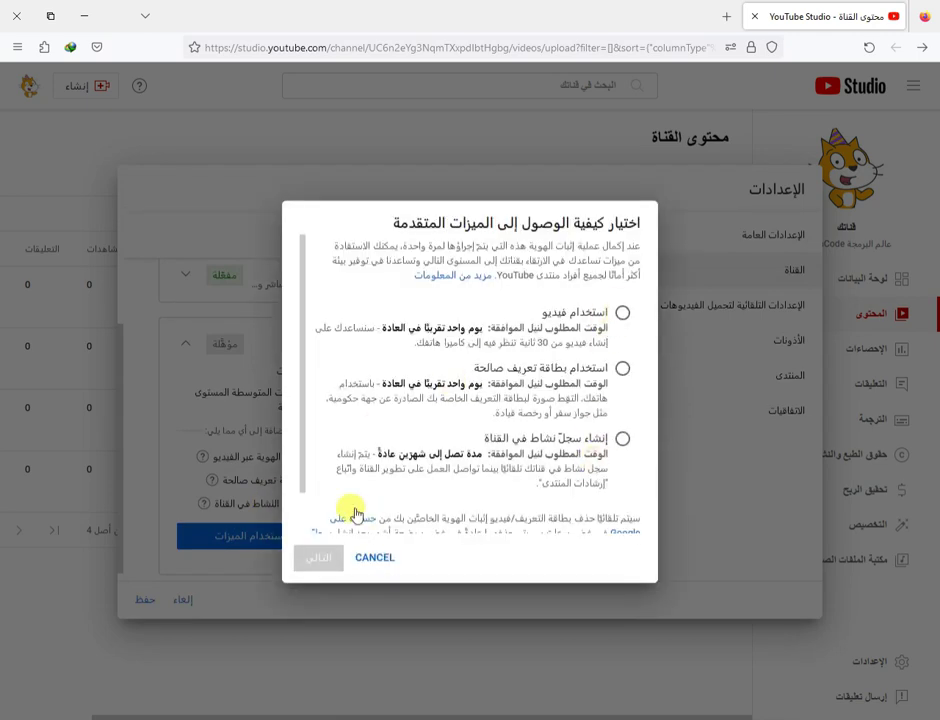
- Dismiss the access-method choice and, in the upload defaults, add blank lines before and after the default description text
{"action": "left_click", "coordinate": [373, 560]}
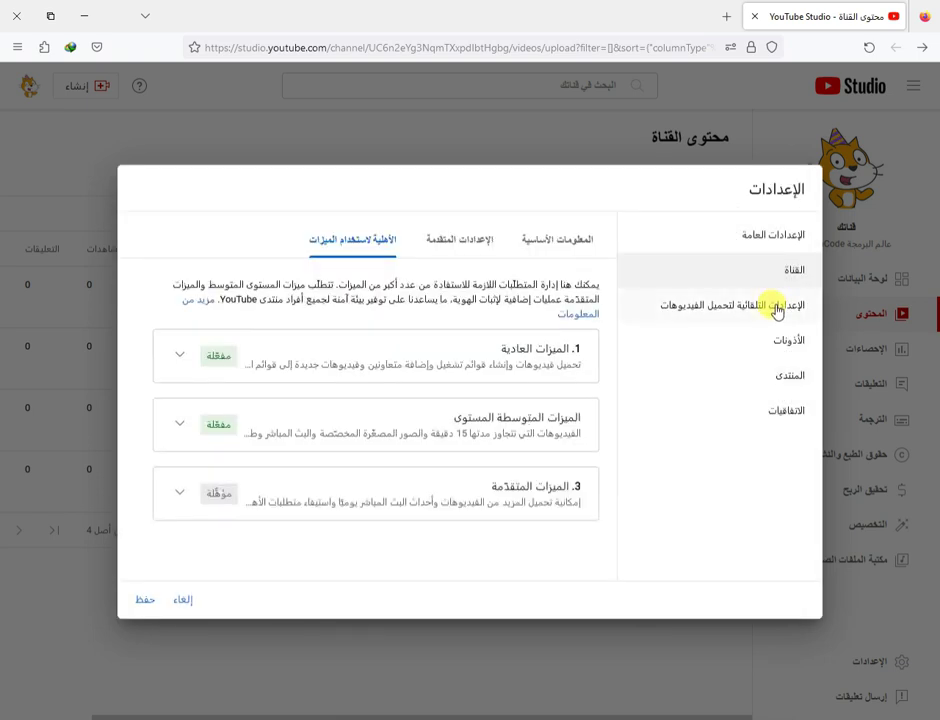
{"action": "left_click", "coordinate": [777, 307]}
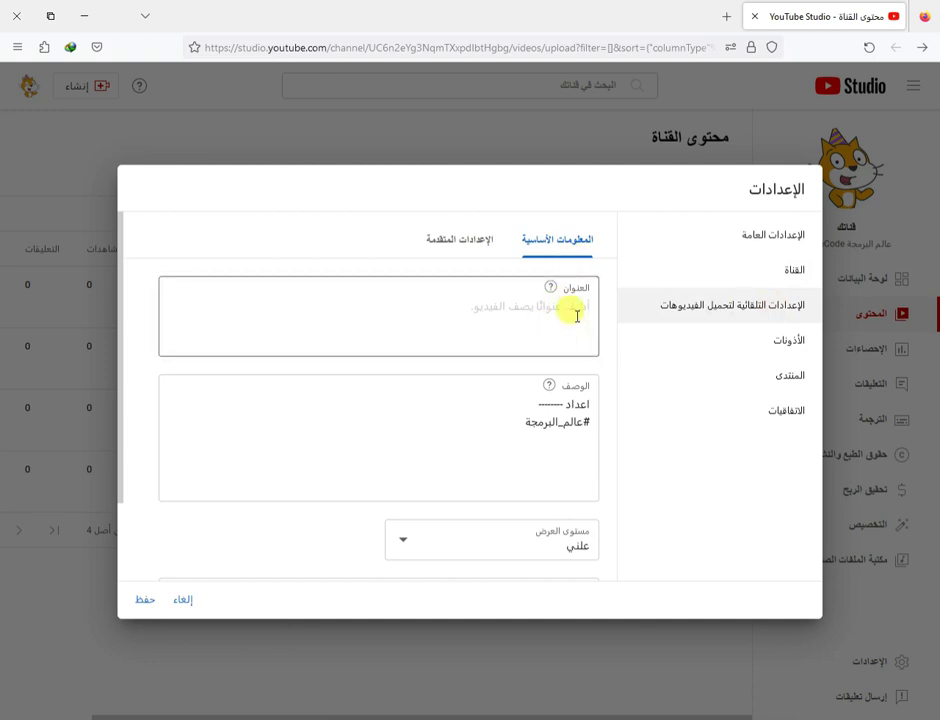
{"action": "left_click", "coordinate": [430, 305]}
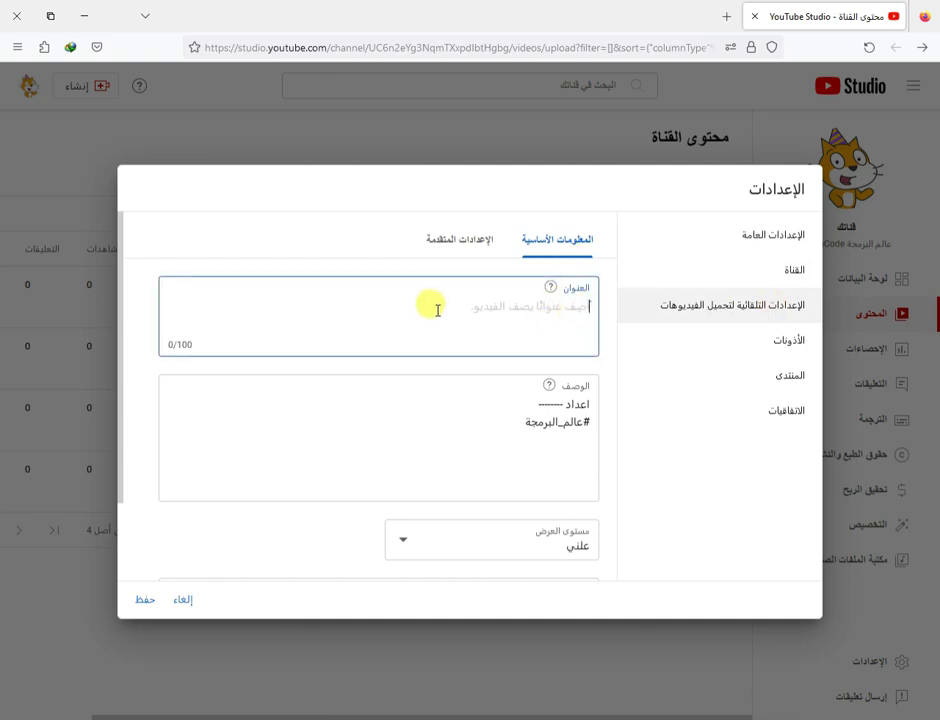
{"action": "left_click", "coordinate": [591, 405]}
{"action": "key", "text": "Return"}
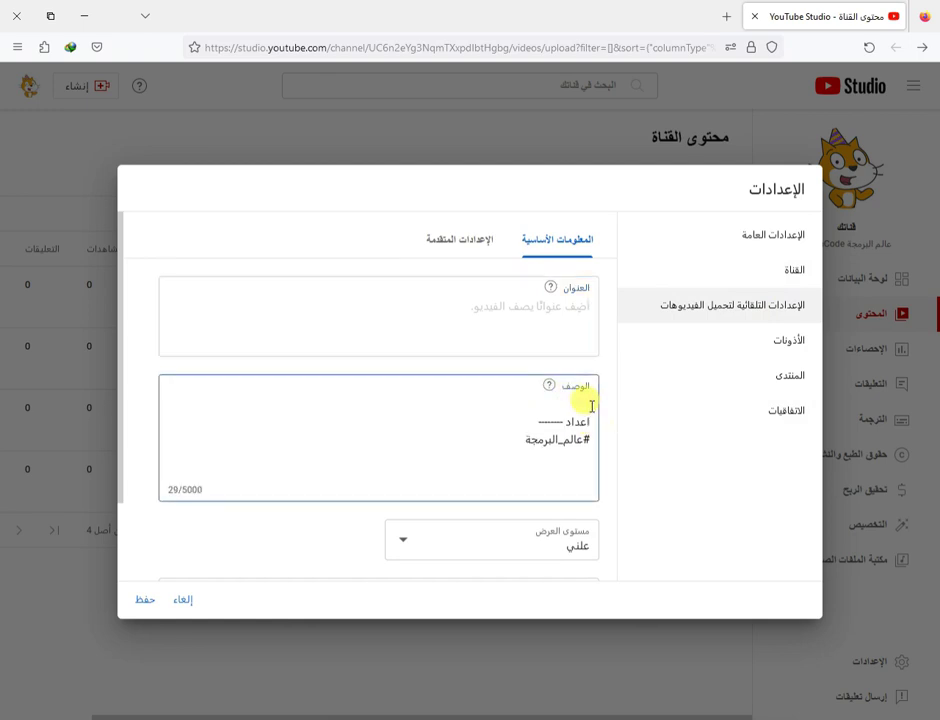
{"action": "left_click_drag", "start_coordinate": [553, 421], "coordinate": [489, 417]}
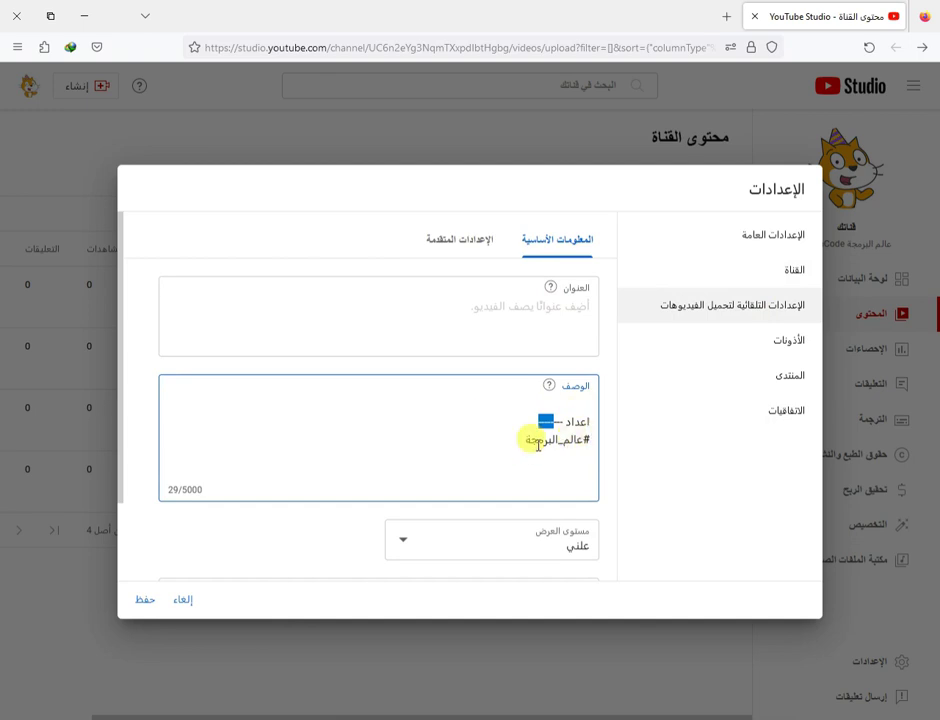
{"action": "left_click", "coordinate": [503, 443]}
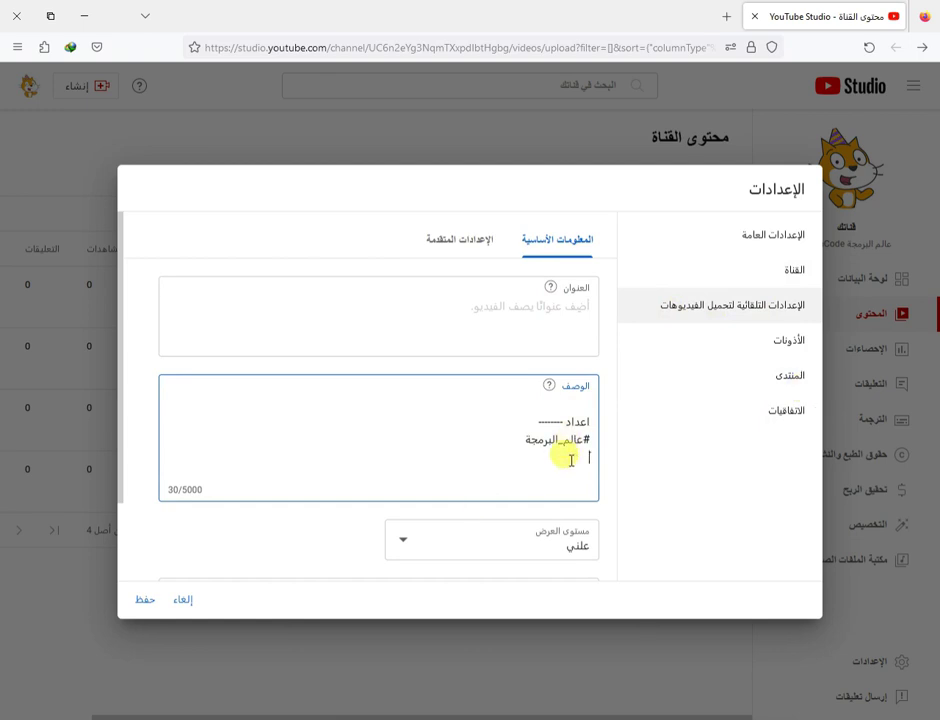
- Choose علني (public) as the default upload visibility and activate the tags entry
{"action": "scroll", "coordinate": [567, 464], "scroll_direction": "down", "scroll_amount": 2}
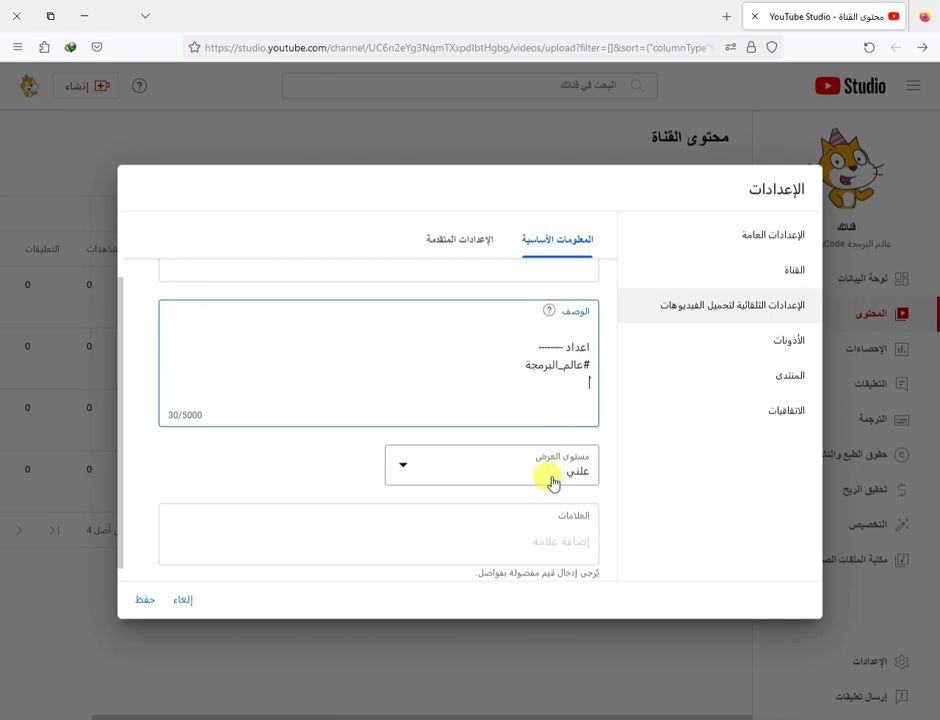
{"action": "left_click", "coordinate": [508, 452]}
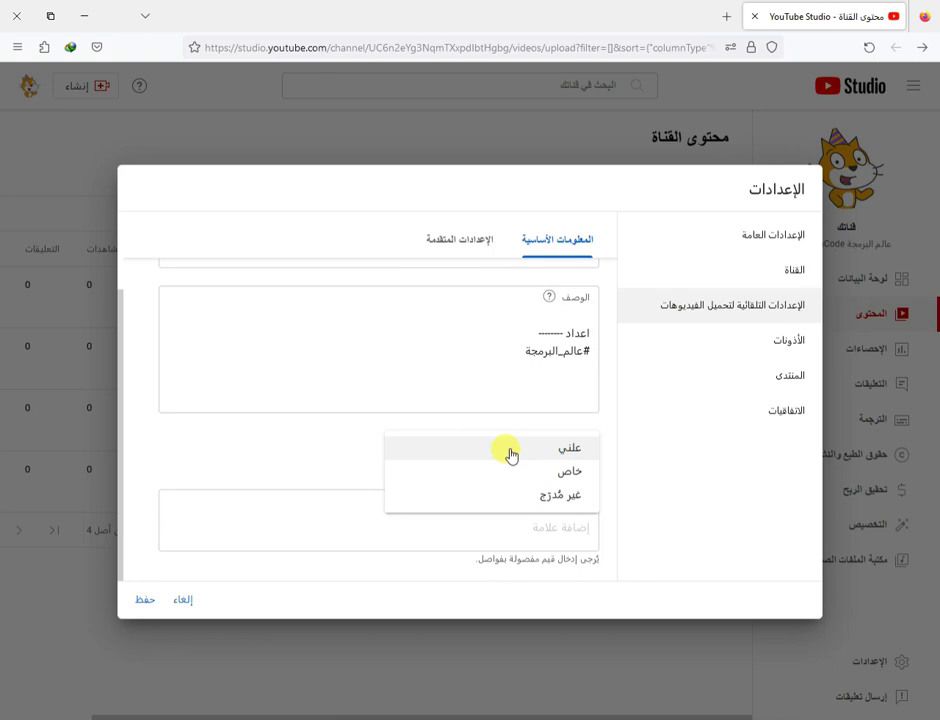
{"action": "left_click", "coordinate": [541, 451]}
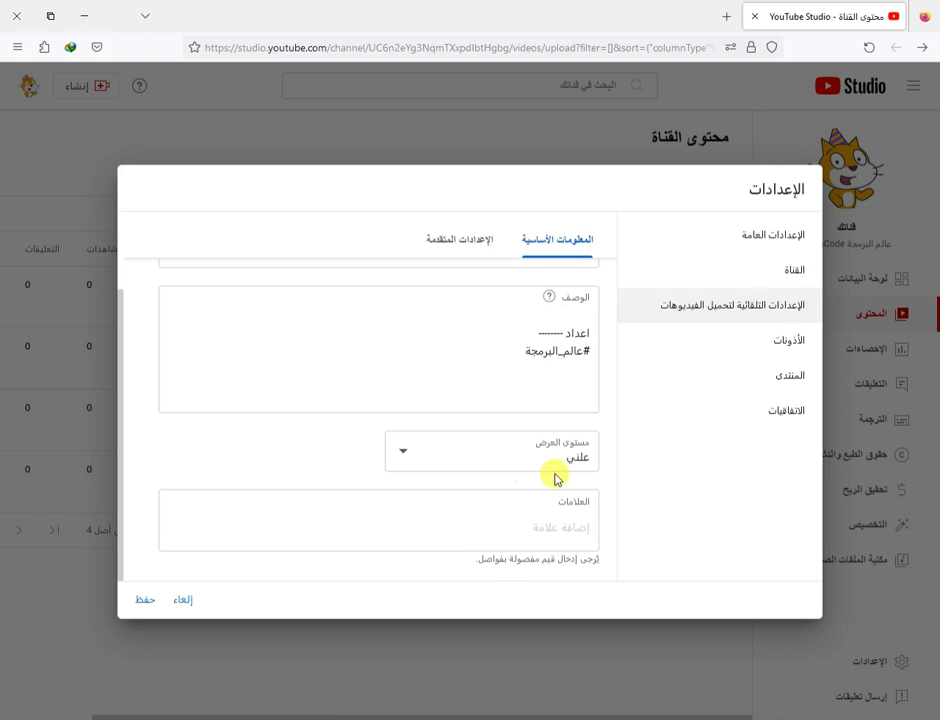
{"action": "left_click", "coordinate": [558, 524]}
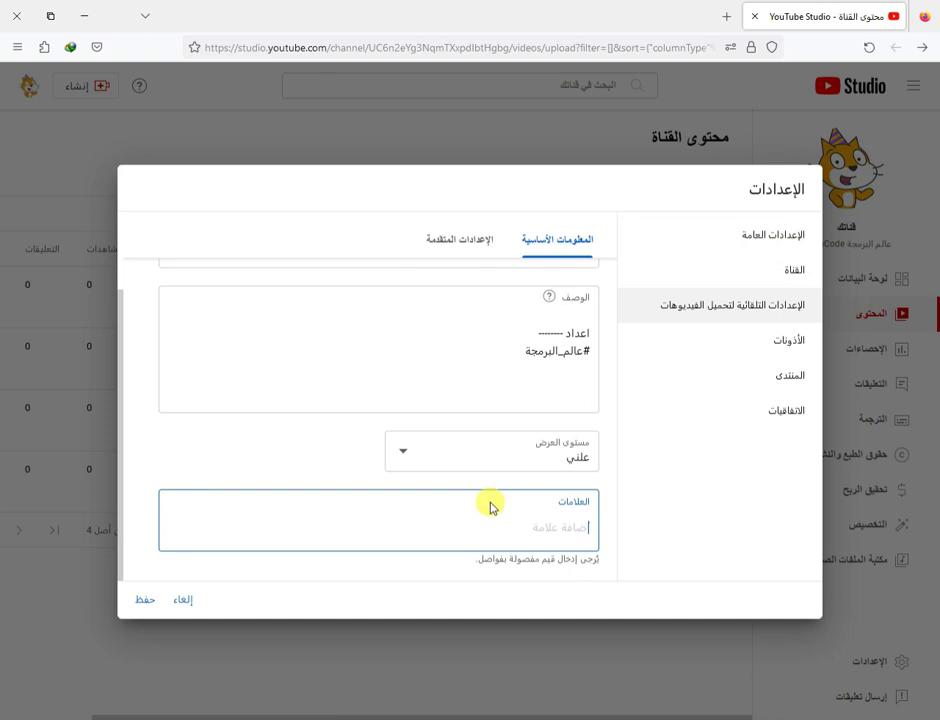
{"action": "type", "text": "uhgl hgfvl[m"}
{"action": "key", "text": "BackSpace"}
{"action": "key", "text": "BackSpace"}
{"action": "key", "text": "BackSpace"}
{"action": "key", "text": "BackSpace"}
{"action": "key", "text": "BackSpace"}
{"action": "key", "text": "BackSpace"}
{"action": "key", "text": "BackSpace"}
{"action": "key", "text": "BackSpace"}
{"action": "key", "text": "BackSpace"}
{"action": "key", "text": "BackSpace"}
{"action": "key", "text": "BackSpace"}
{"action": "key", "text": "BackSpace"}
- Add عالم البرمجة and تقنية الكمبيوتر as default tags for uploaded videos
{"action": "type", "text": "عالم البرأمجة"}
{"action": "key", "text": "Return"}
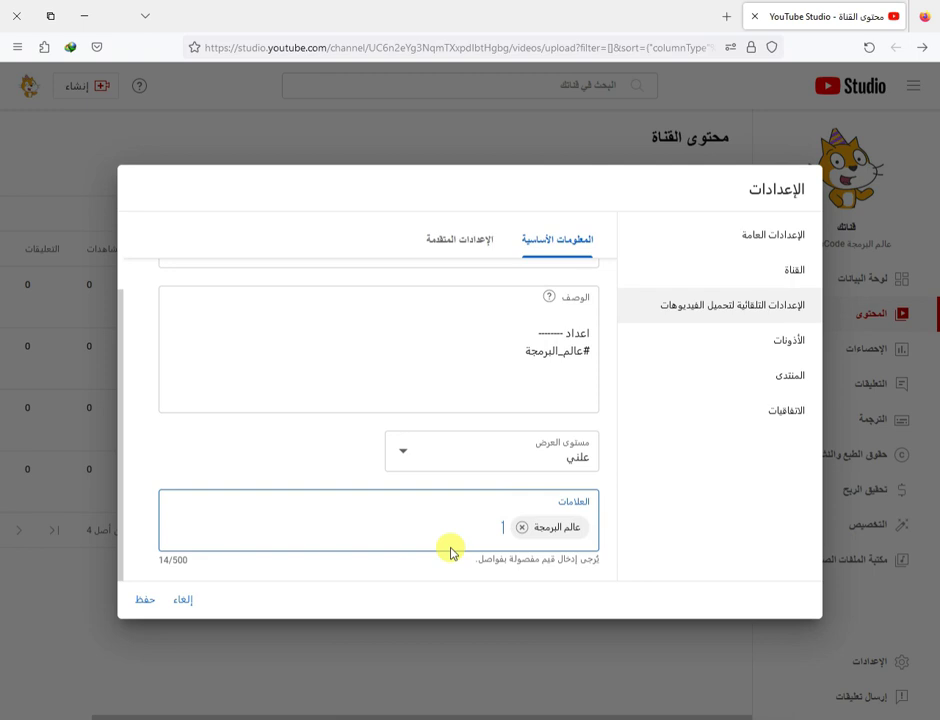
{"action": "type", "text": "تقنية الكمبيوتر"}
{"action": "key", "text": "Return"}
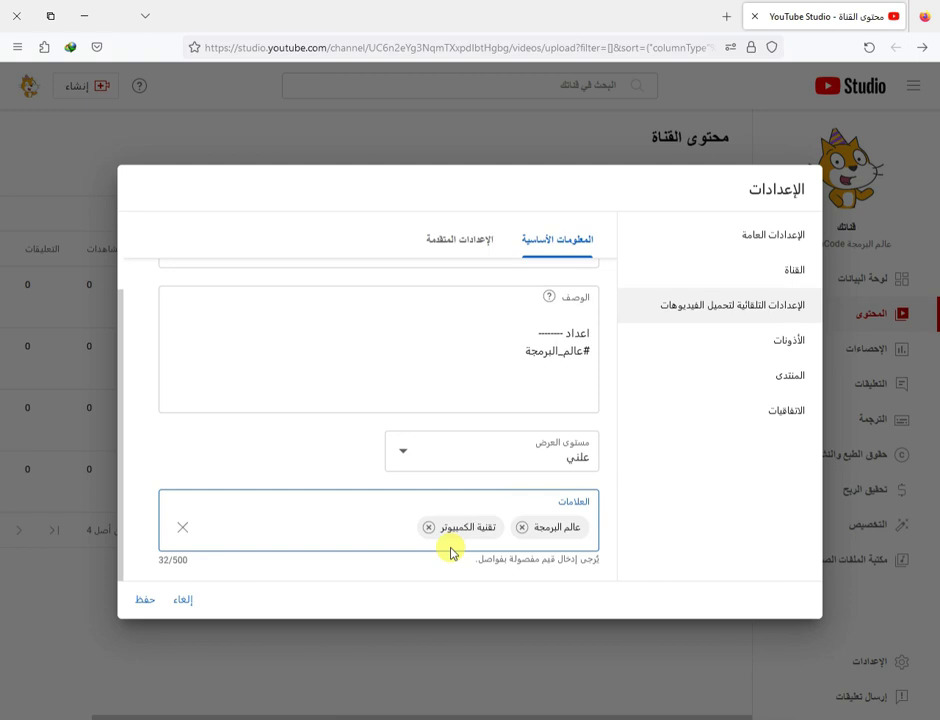
{"action": "left_click", "coordinate": [166, 561]}
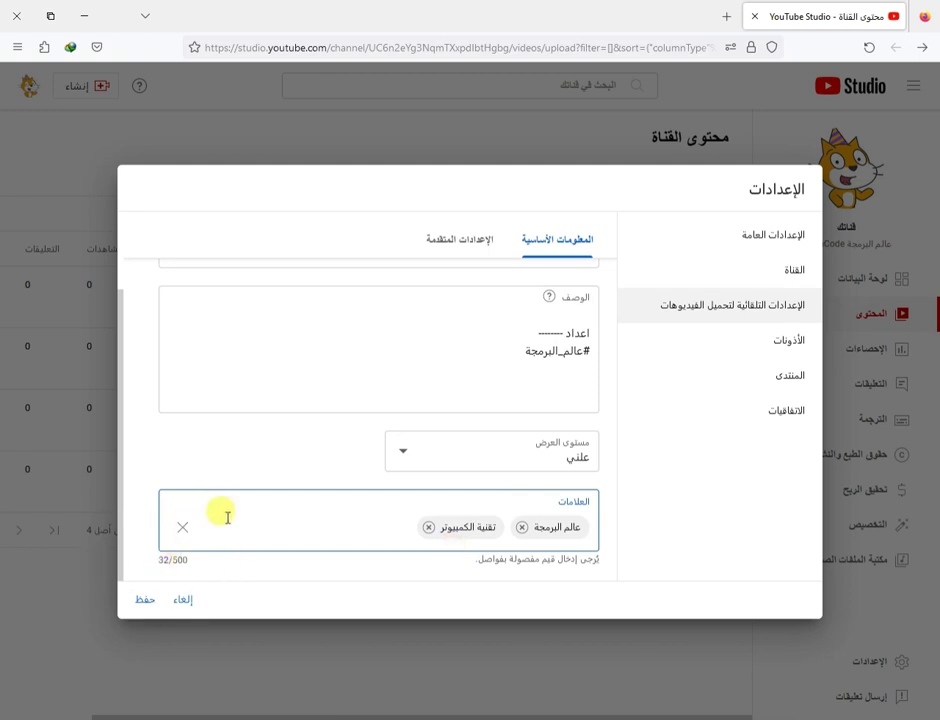
- Examine the advanced upload defaults for automatic chapters and the available license and category choices
{"action": "left_click", "coordinate": [466, 243]}
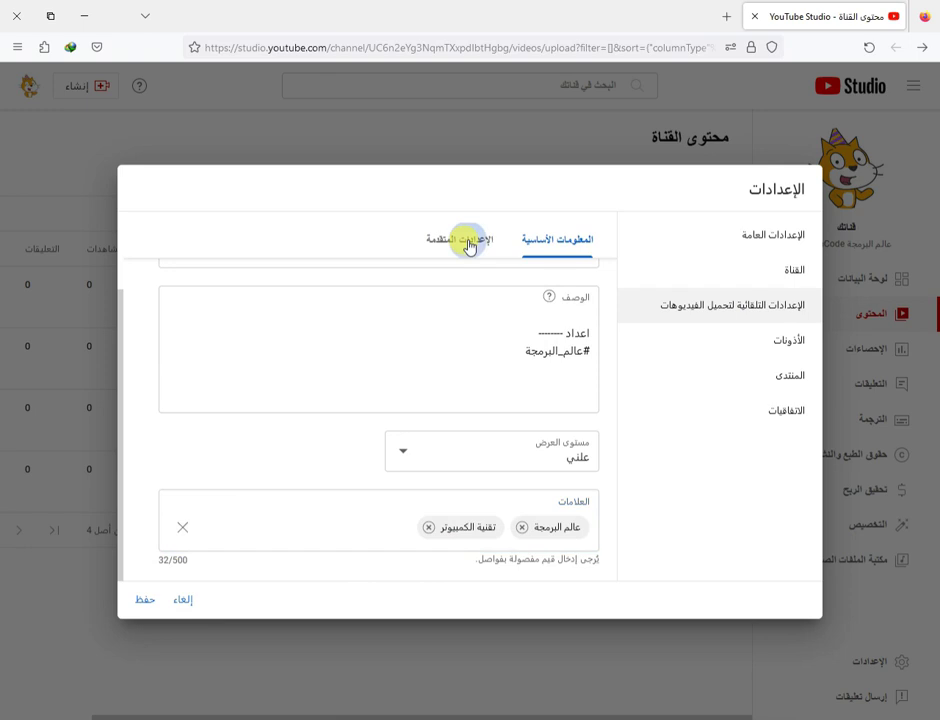
{"action": "scroll", "coordinate": [487, 310], "scroll_direction": "up", "scroll_amount": 2}
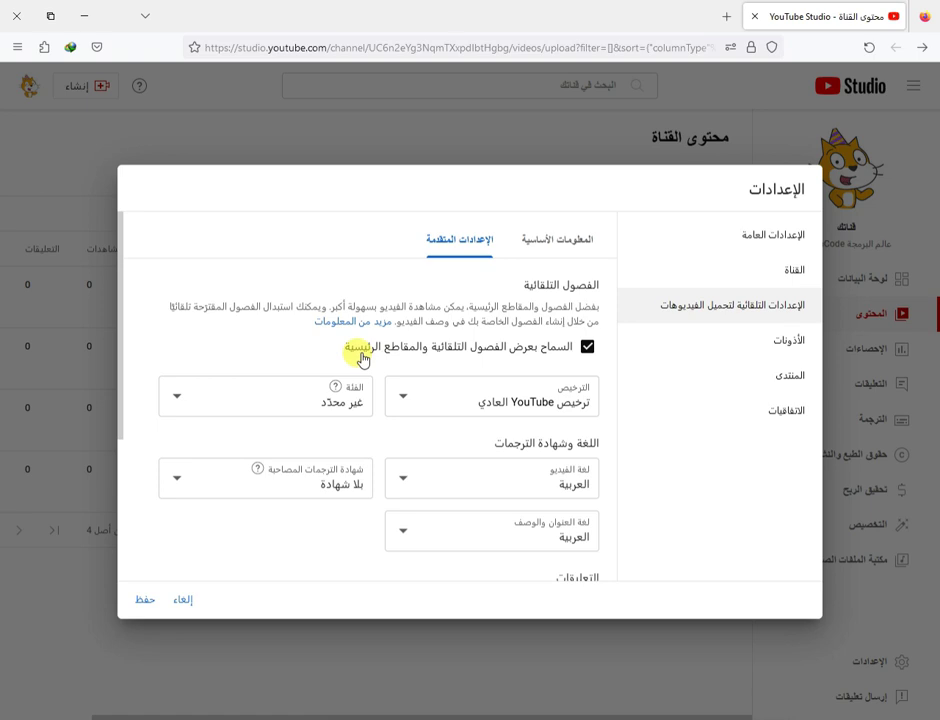
{"action": "left_click_drag", "start_coordinate": [382, 304], "coordinate": [231, 319]}
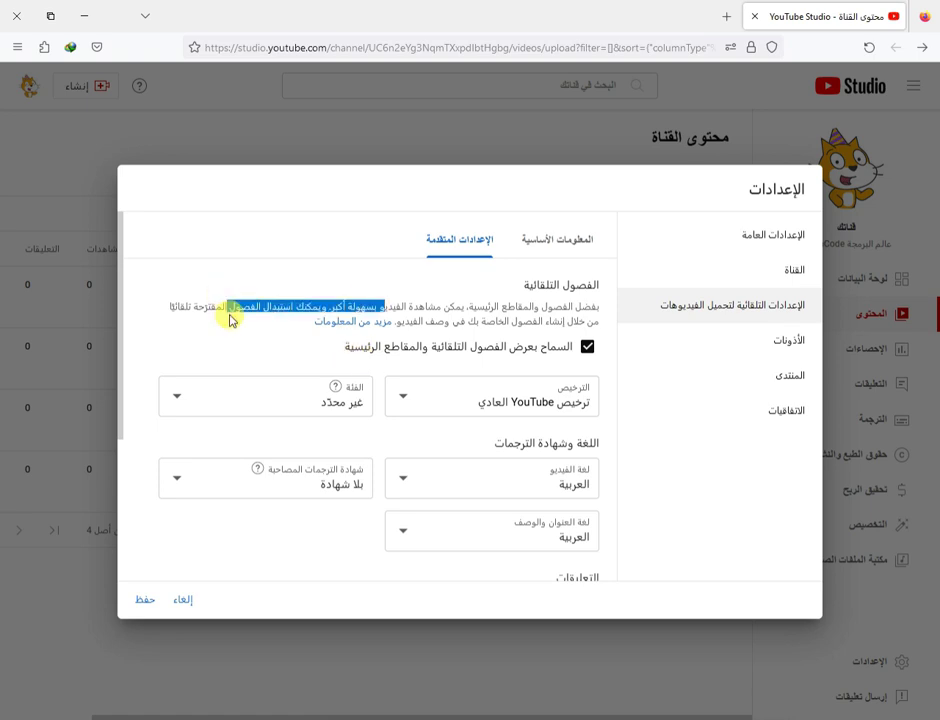
{"action": "scroll", "coordinate": [405, 336], "scroll_direction": "down", "scroll_amount": 1}
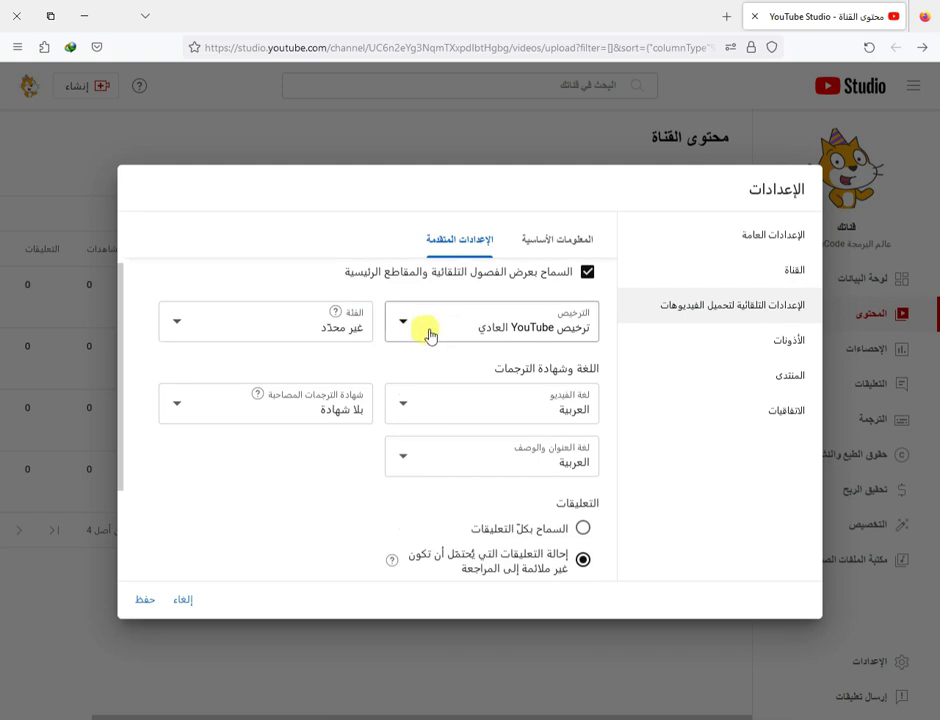
{"action": "left_click", "coordinate": [443, 331]}
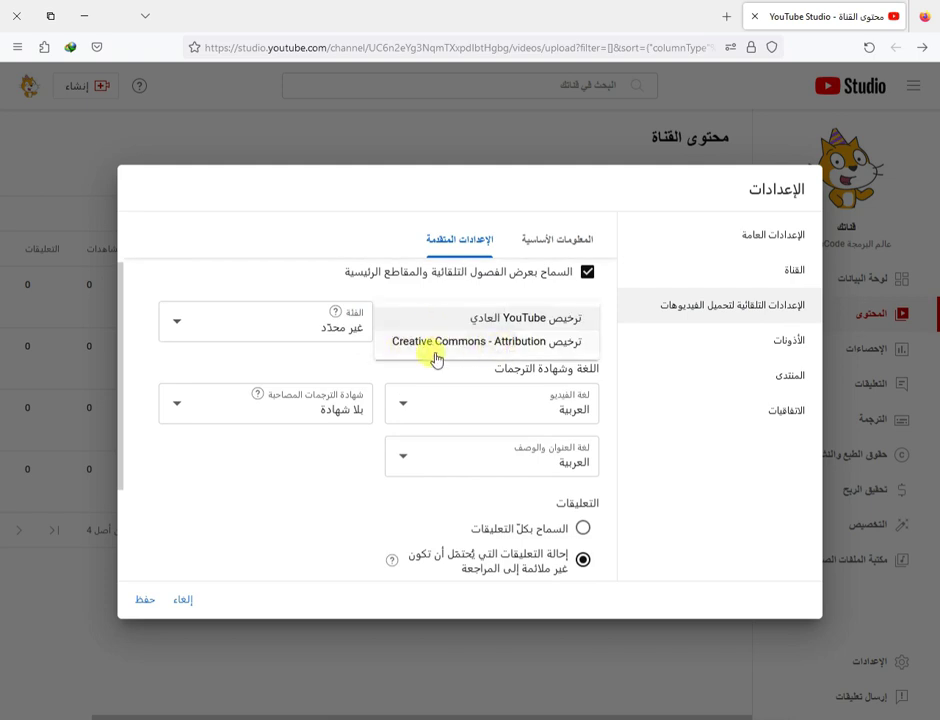
{"action": "left_click", "coordinate": [328, 337]}
{"action": "left_click", "coordinate": [328, 337]}
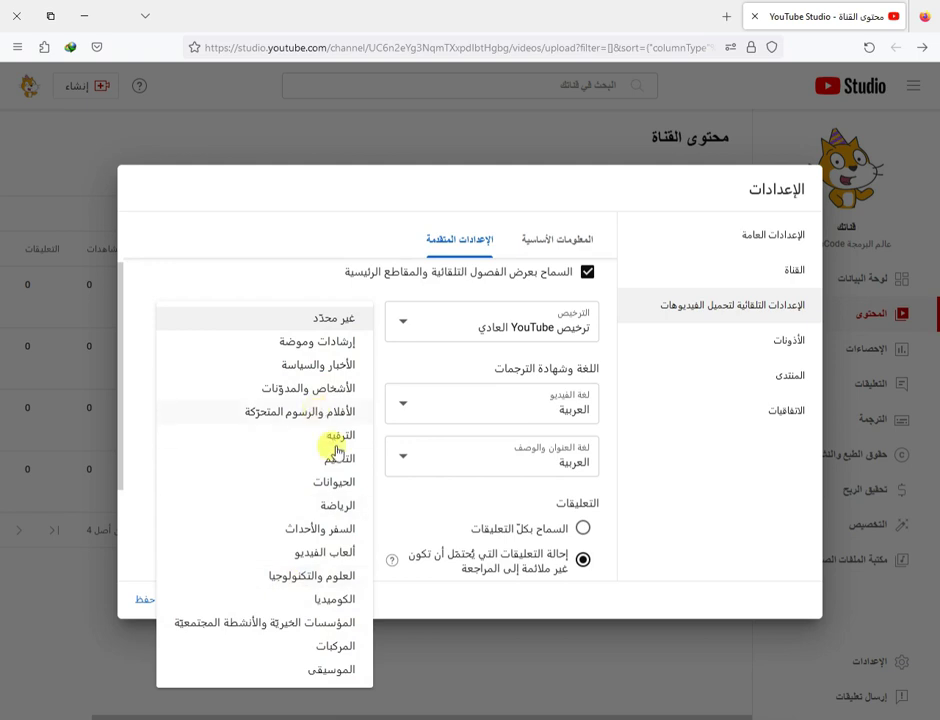
{"action": "left_click", "coordinate": [391, 500]}
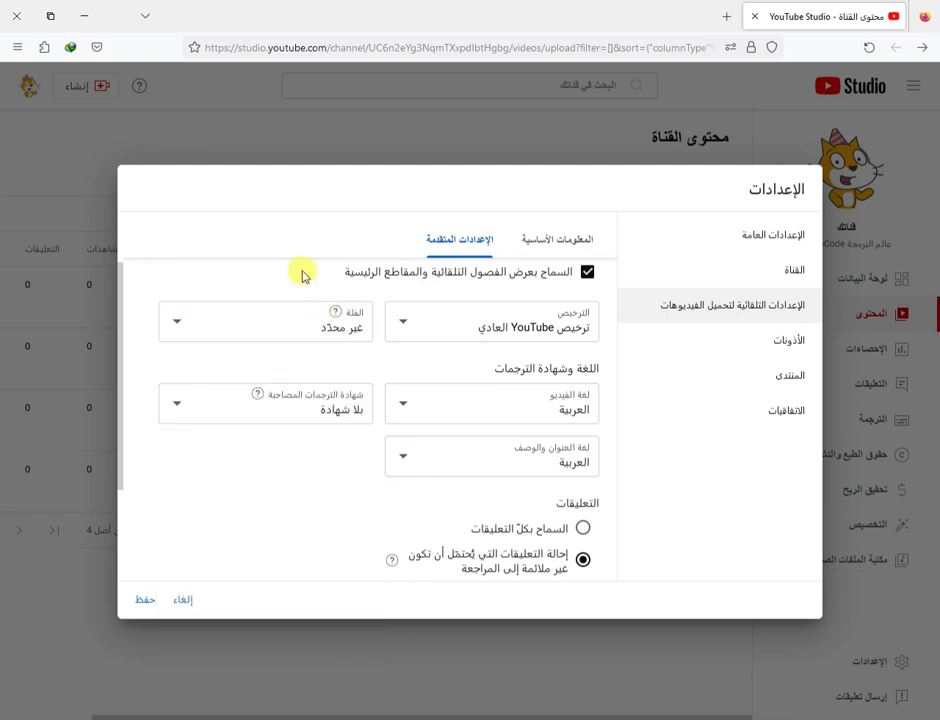
- Examine the choices for video language, caption certification, and title and description language in the upload defaults
{"action": "left_click_drag", "start_coordinate": [541, 399], "coordinate": [413, 409]}
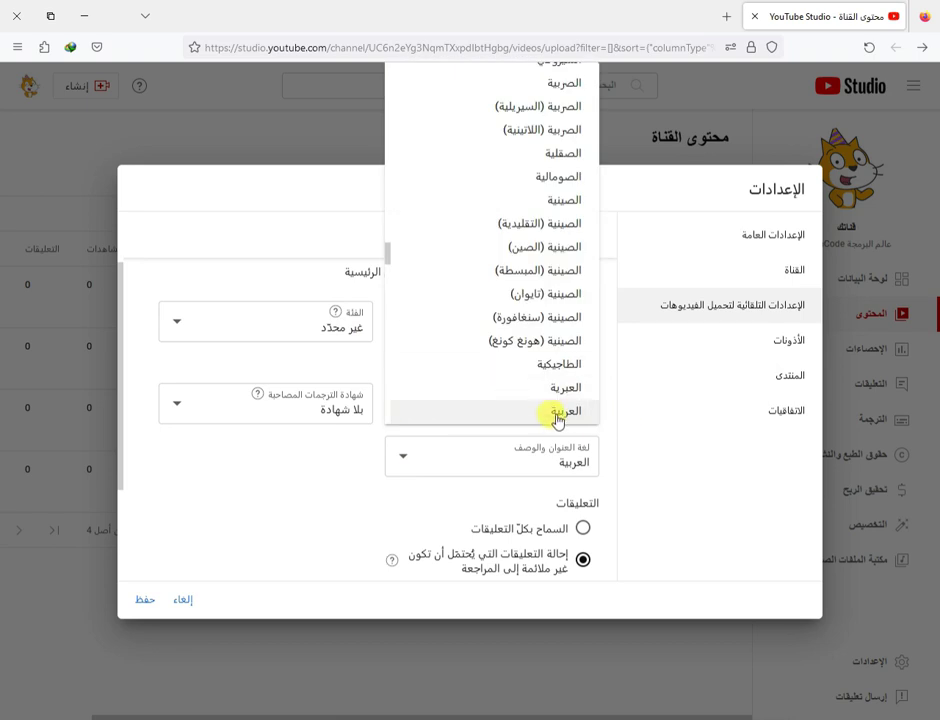
{"action": "left_click", "coordinate": [349, 476]}
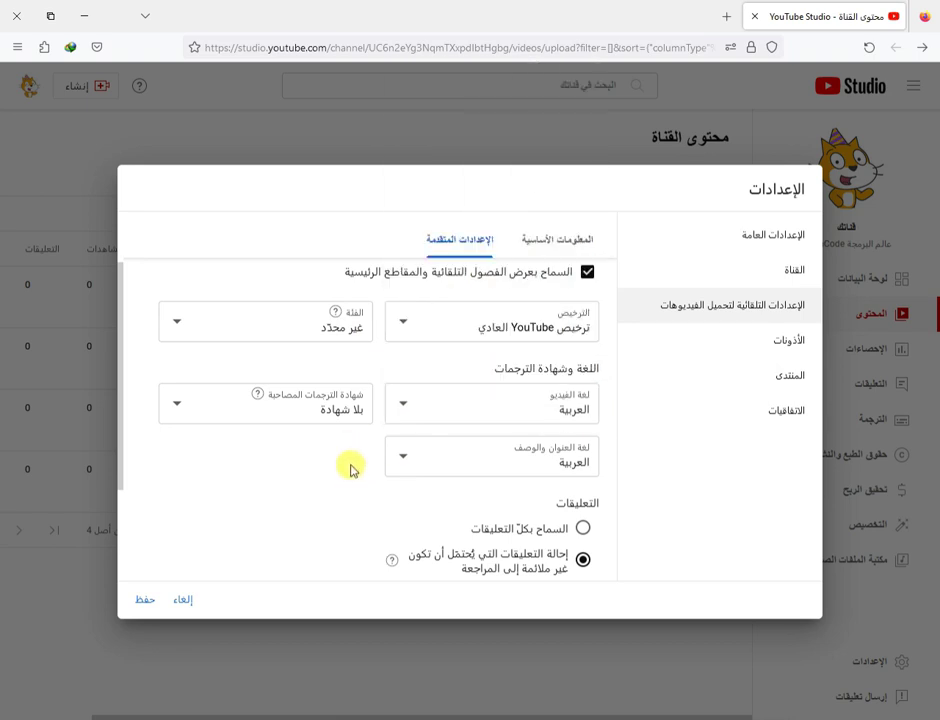
{"action": "left_click", "coordinate": [324, 410]}
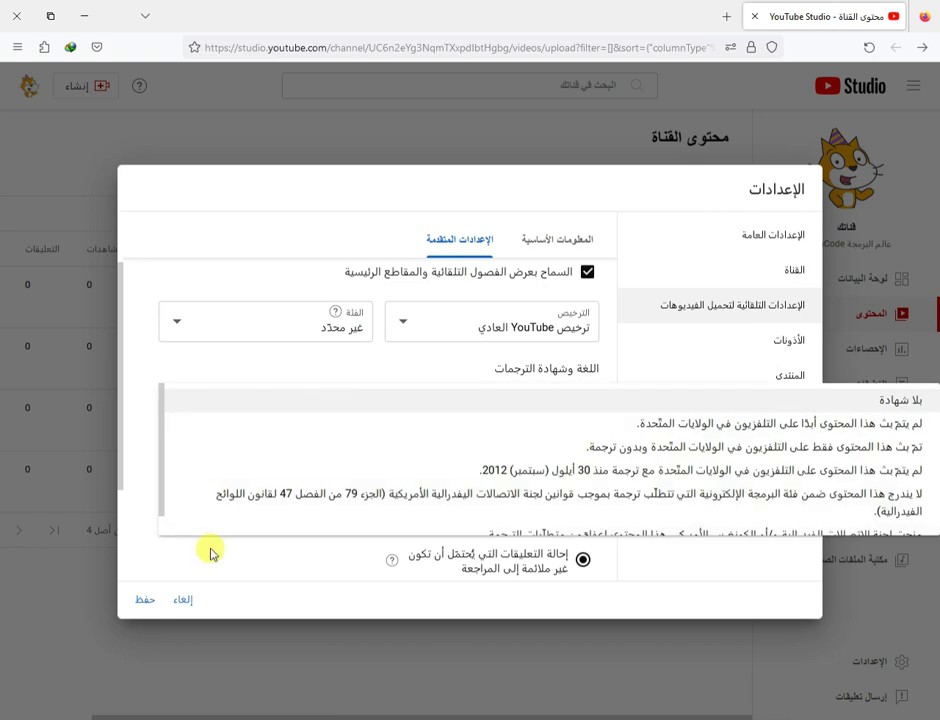
{"action": "left_click", "coordinate": [233, 557]}
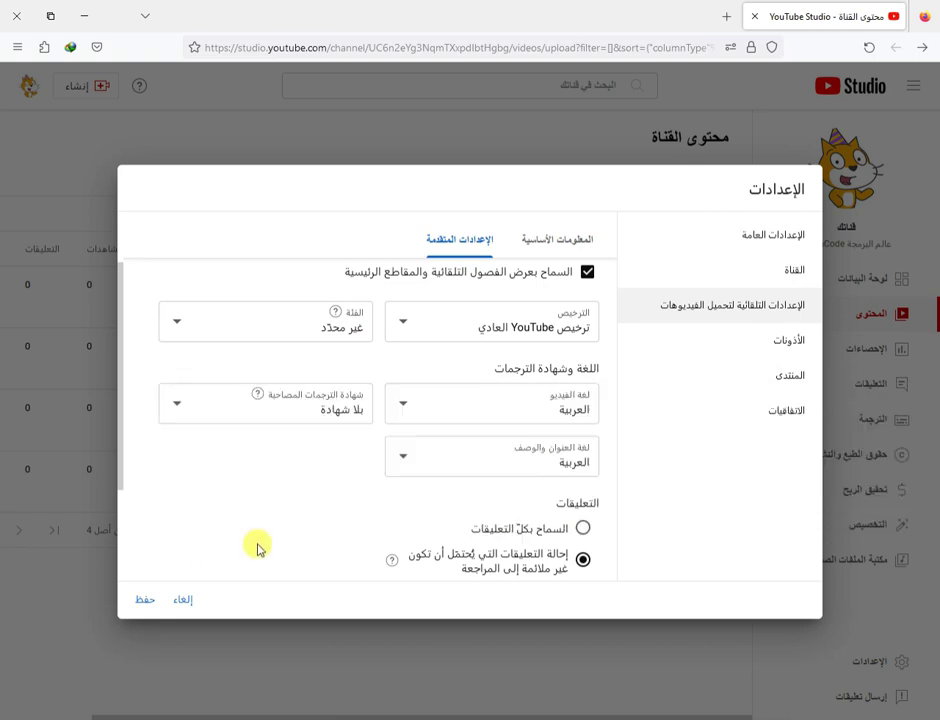
{"action": "left_click", "coordinate": [529, 457]}
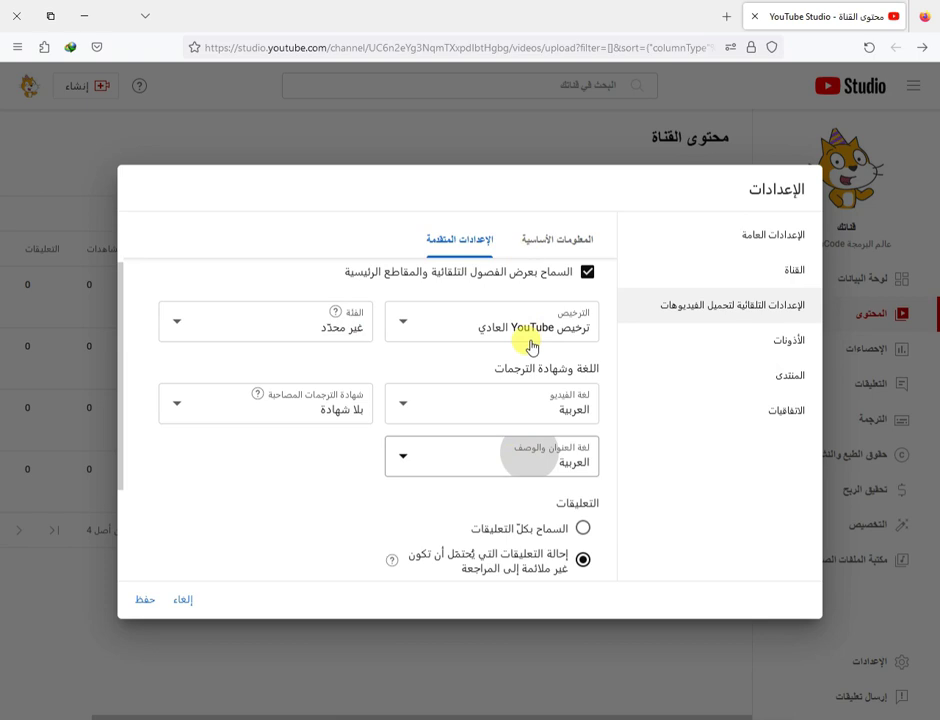
{"action": "left_click", "coordinate": [512, 459]}
{"action": "left_click", "coordinate": [631, 487]}
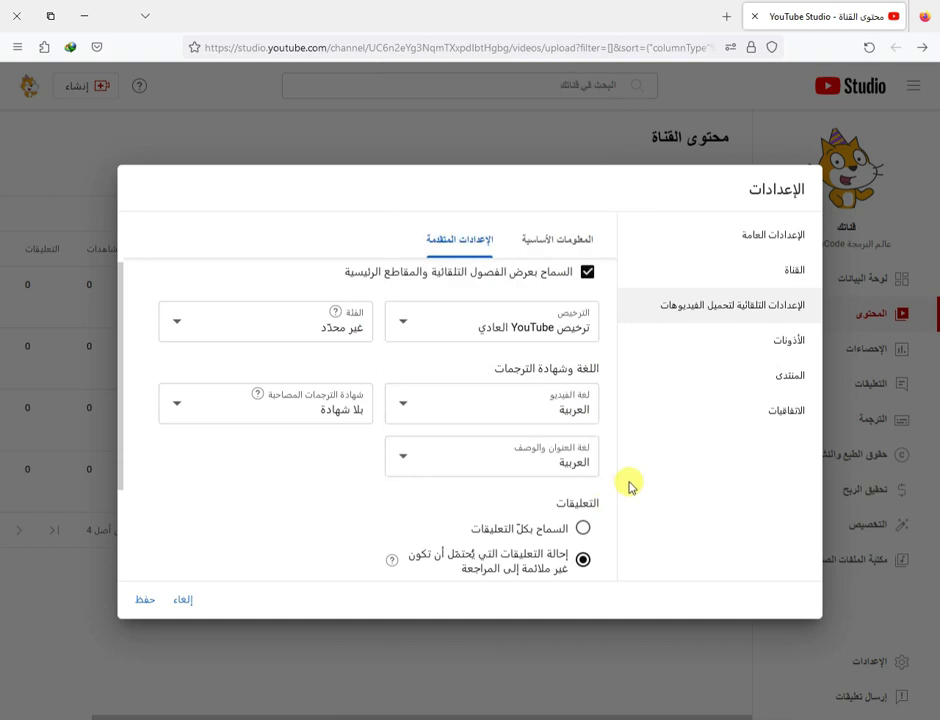
- In the upload defaults, try the increased-strictness comment option and turn off showing how many viewers like the video
{"action": "scroll", "coordinate": [557, 497], "scroll_direction": "down", "scroll_amount": 3}
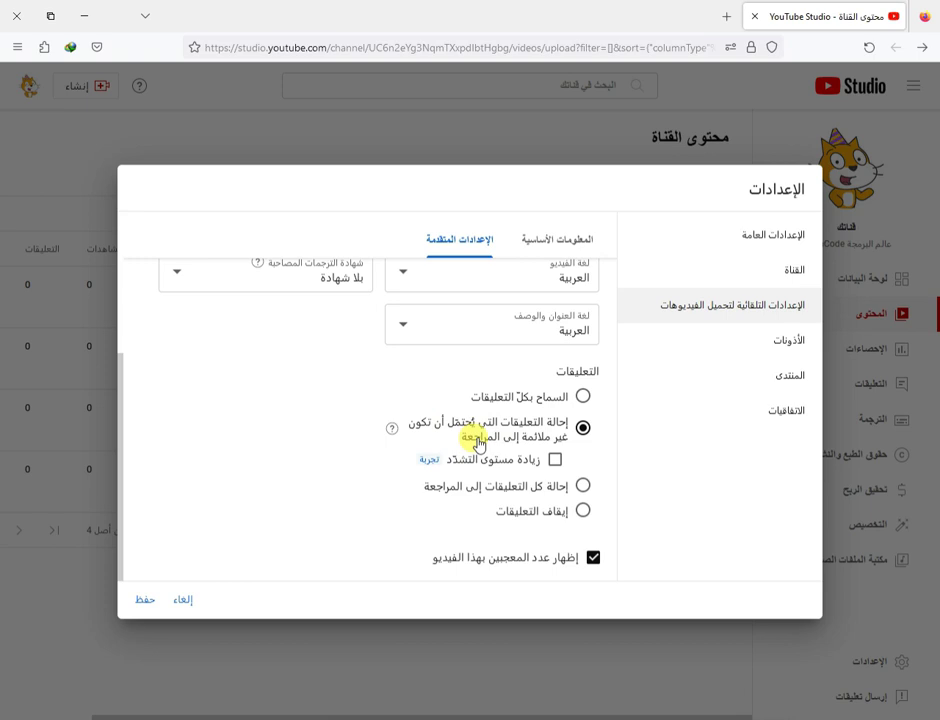
{"action": "left_click", "coordinate": [555, 461]}
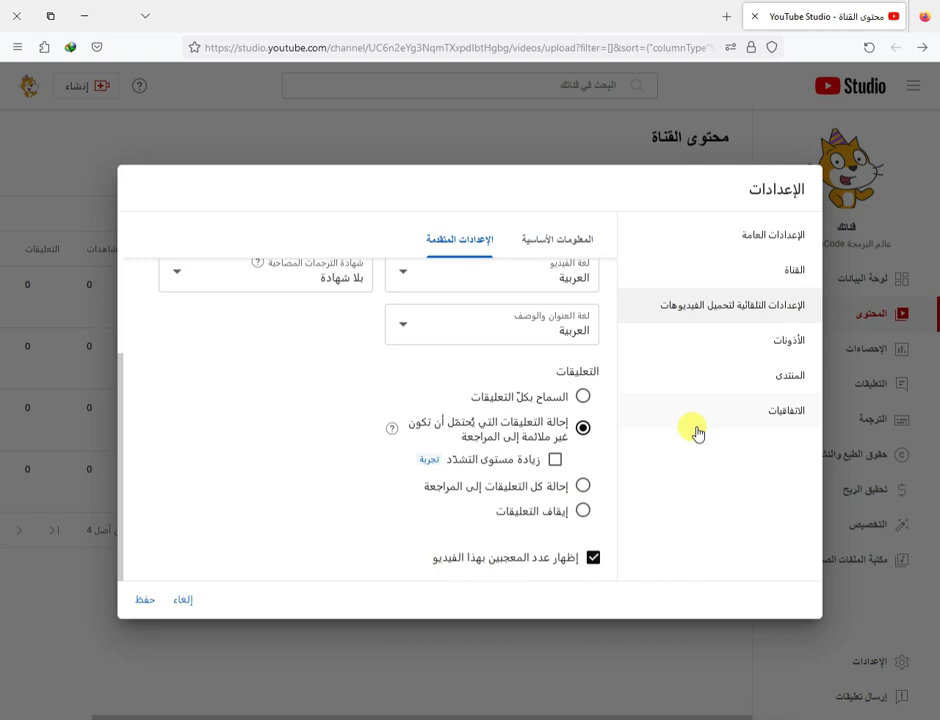
{"action": "left_click", "coordinate": [600, 562]}
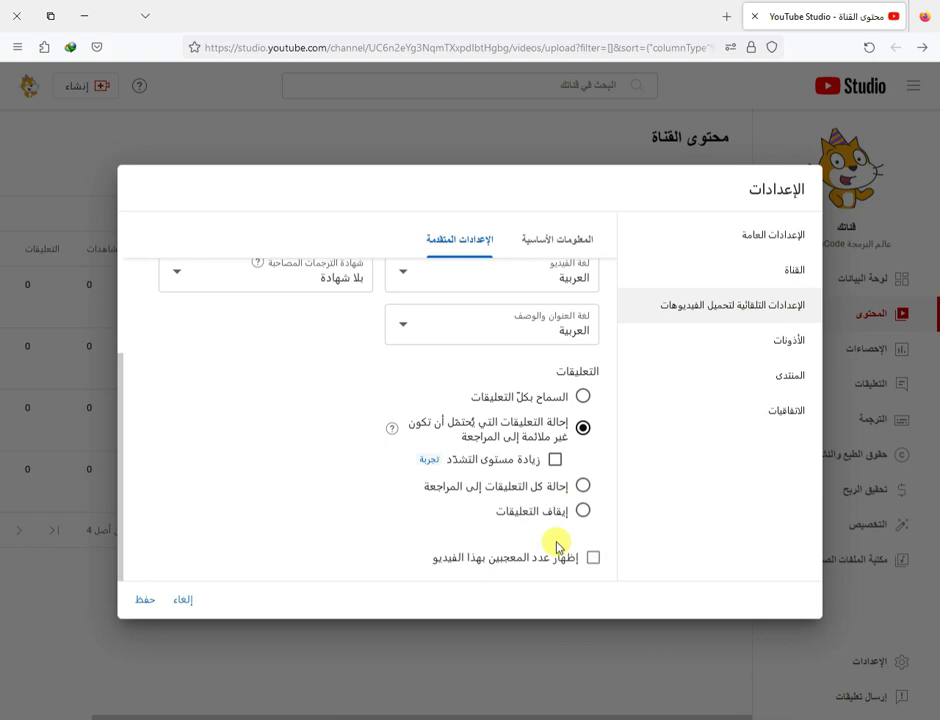
- Examine the channel's permissions and invitation option, the community filters and default comment settings, and the agreements
{"action": "left_click", "coordinate": [766, 342]}
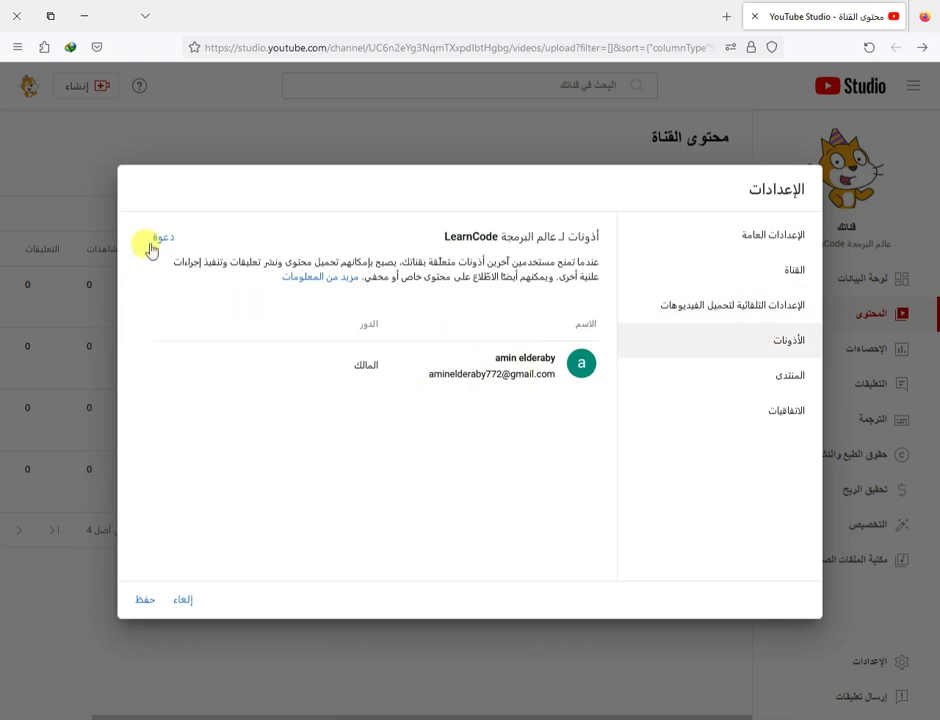
{"action": "left_click", "coordinate": [154, 245]}
{"action": "left_click", "coordinate": [738, 376]}
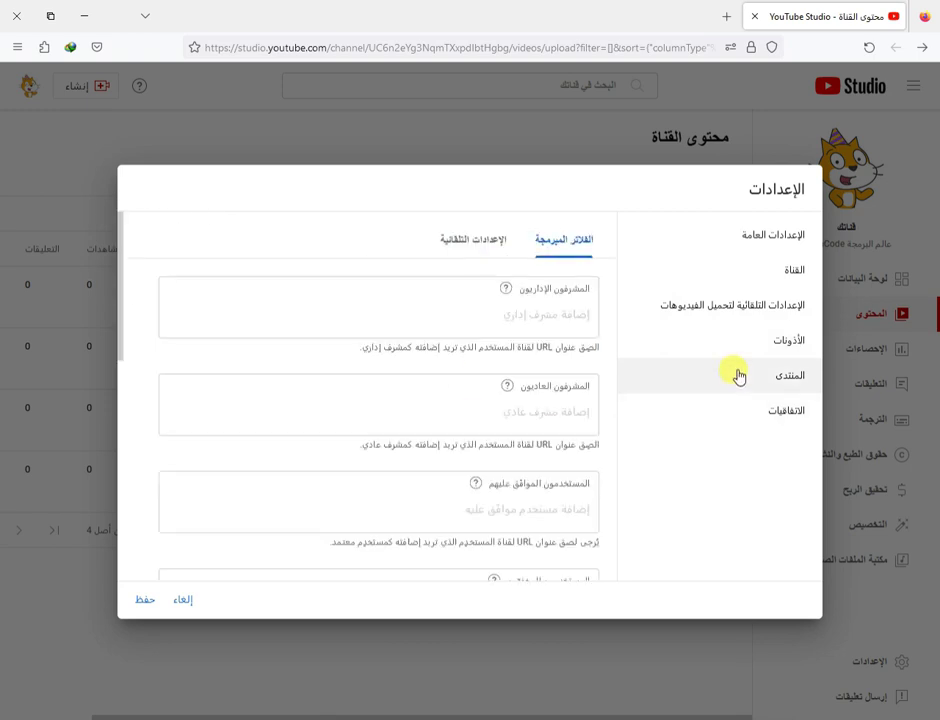
{"action": "left_click", "coordinate": [475, 241]}
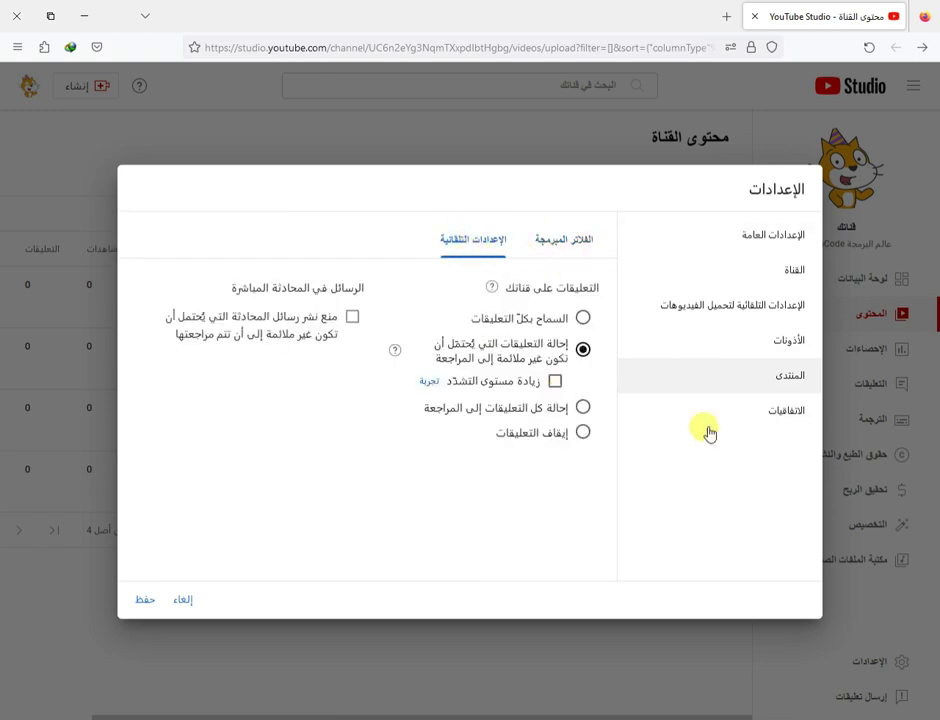
{"action": "left_click", "coordinate": [793, 411]}
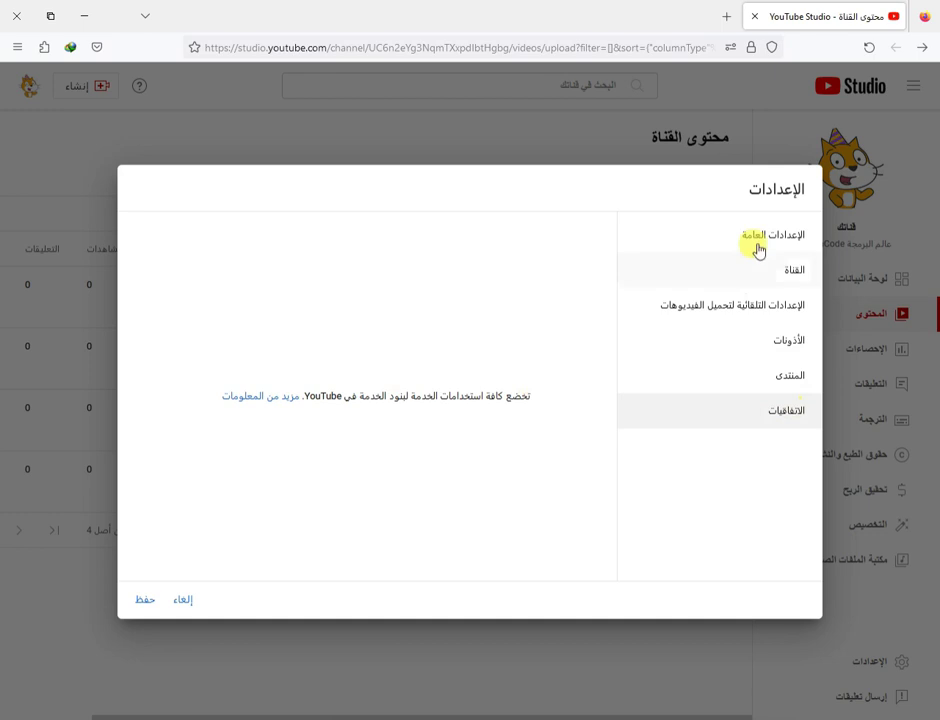